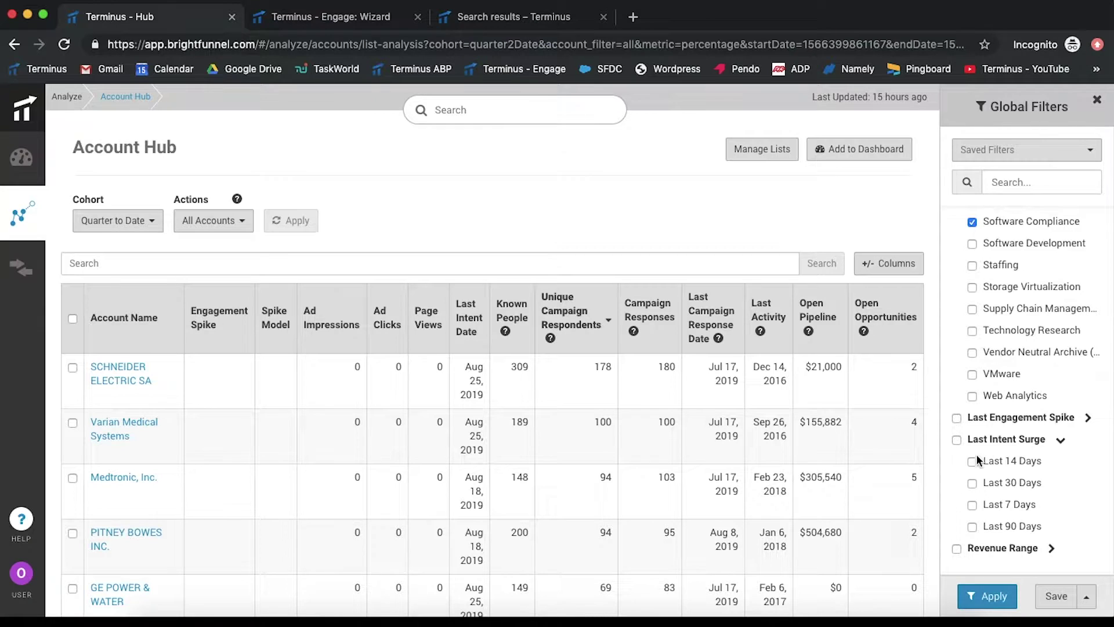
Filter the accounts to a last intent surge within the last 14 days and the Prospect account type, and review the filtered accounts
click(972, 461)
scroll(1078, 526, up, 15)
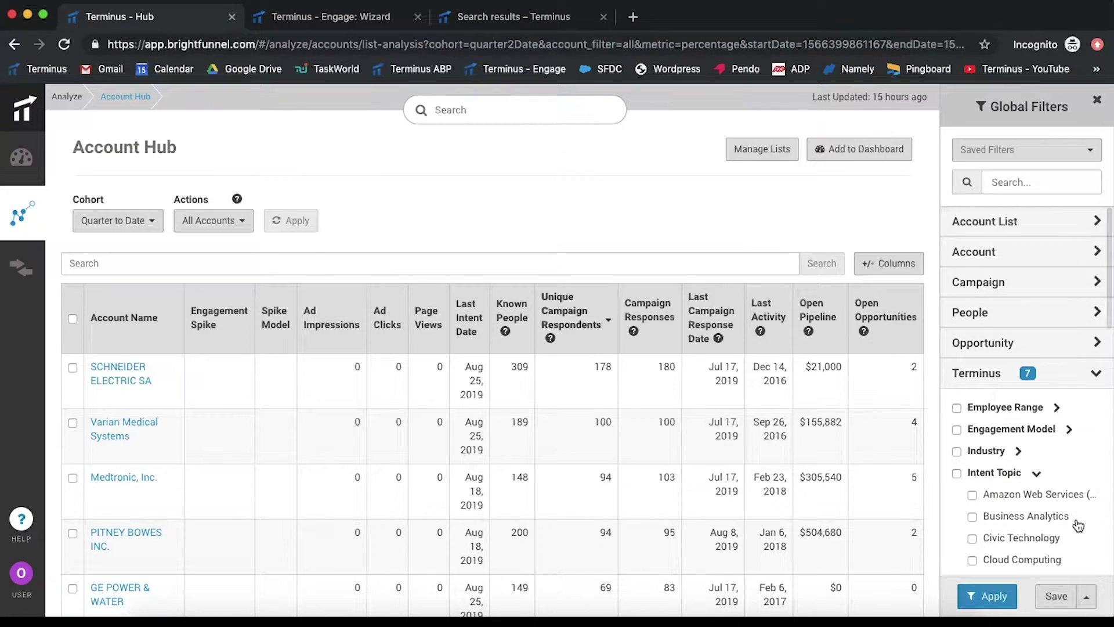
click(979, 252)
click(973, 372)
click(985, 596)
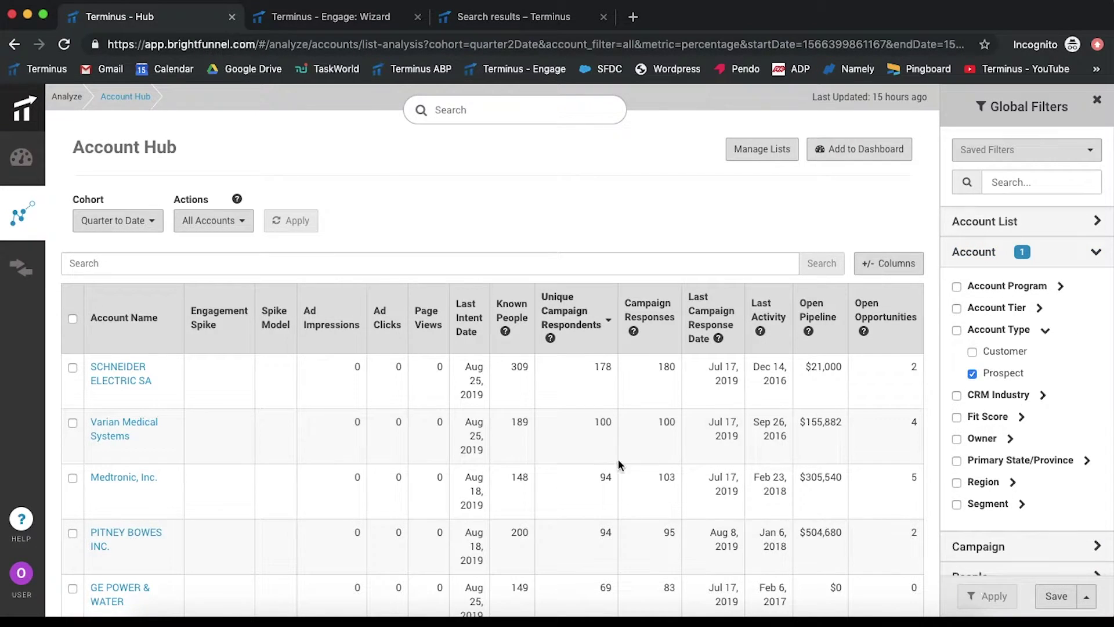
scroll(321, 458, down, 10)
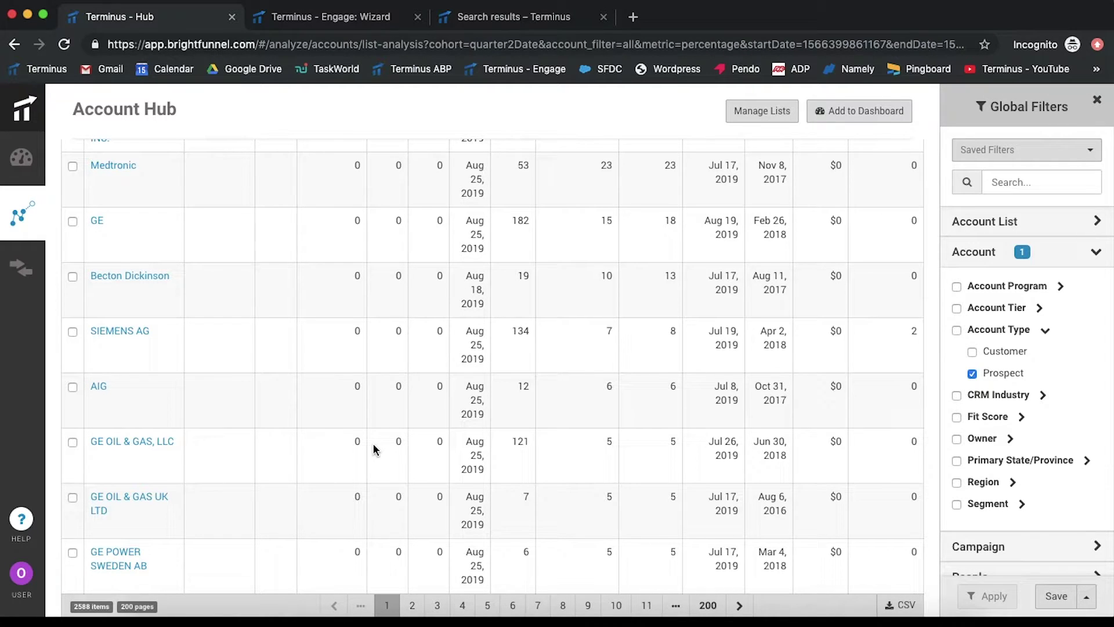
scroll(373, 449, up, 10)
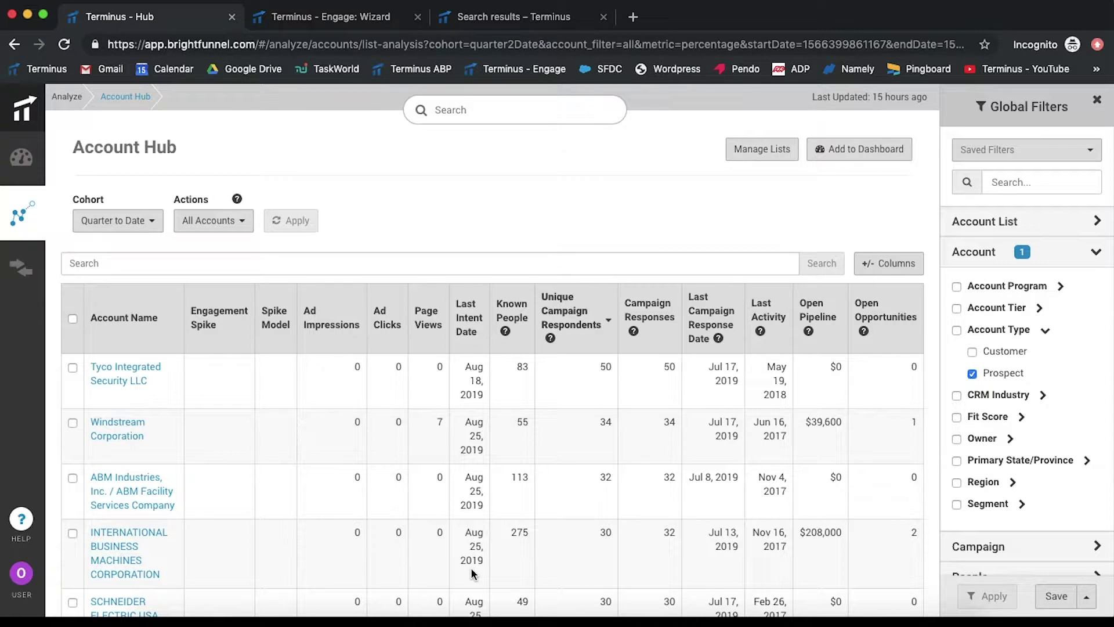
Show the Intent Topic column in the account table and review the topics per account
click(888, 264)
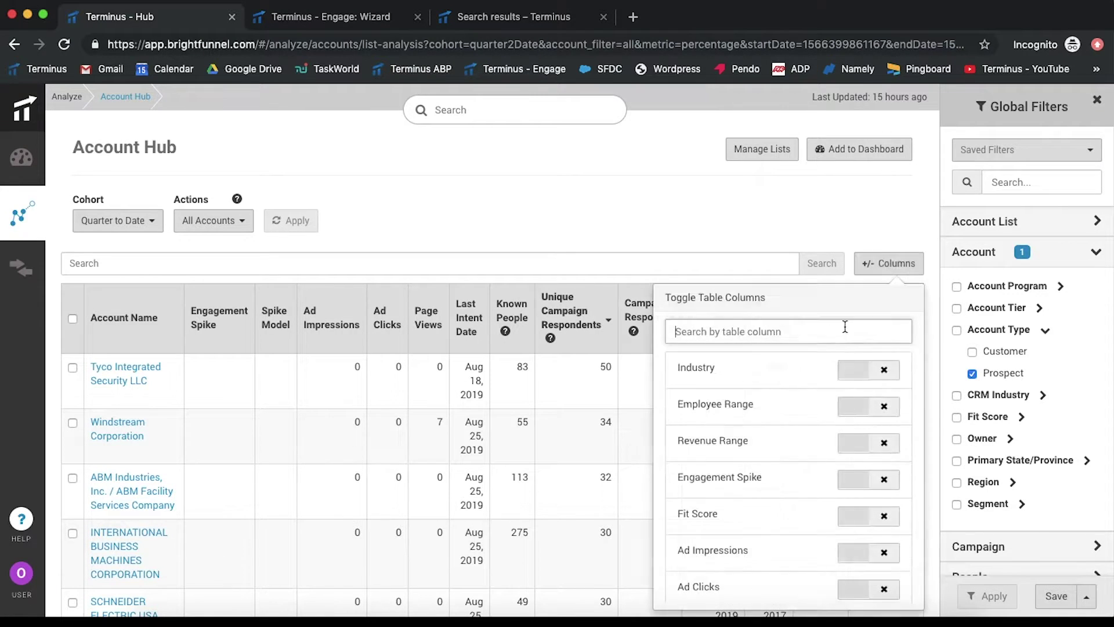
scroll(750, 467, down, 5)
click(853, 542)
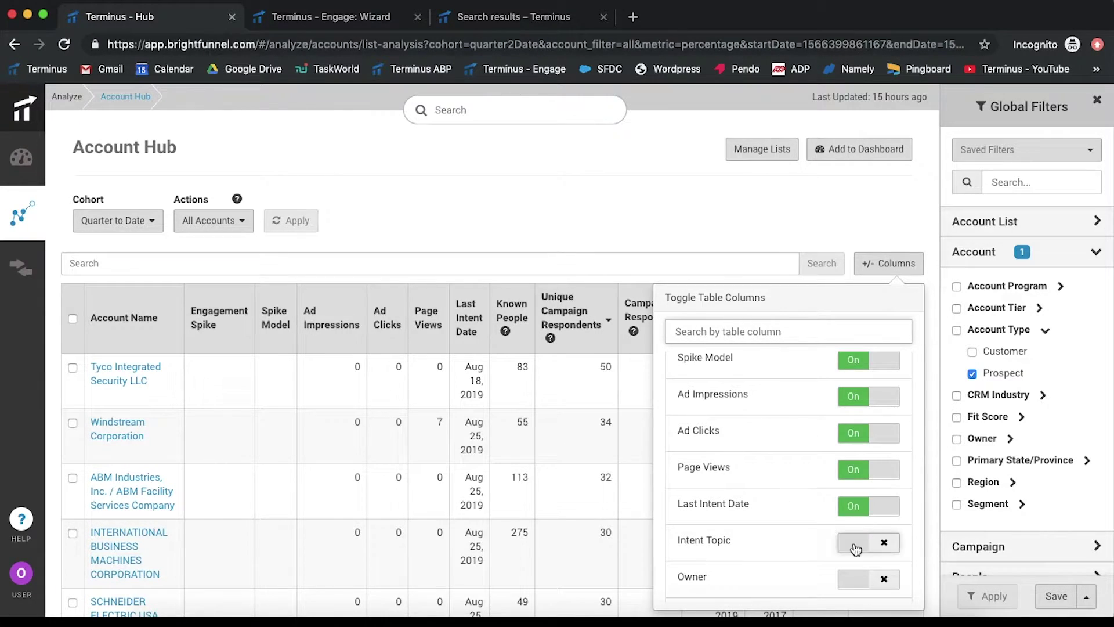
click(618, 218)
scroll(503, 549, down, 10)
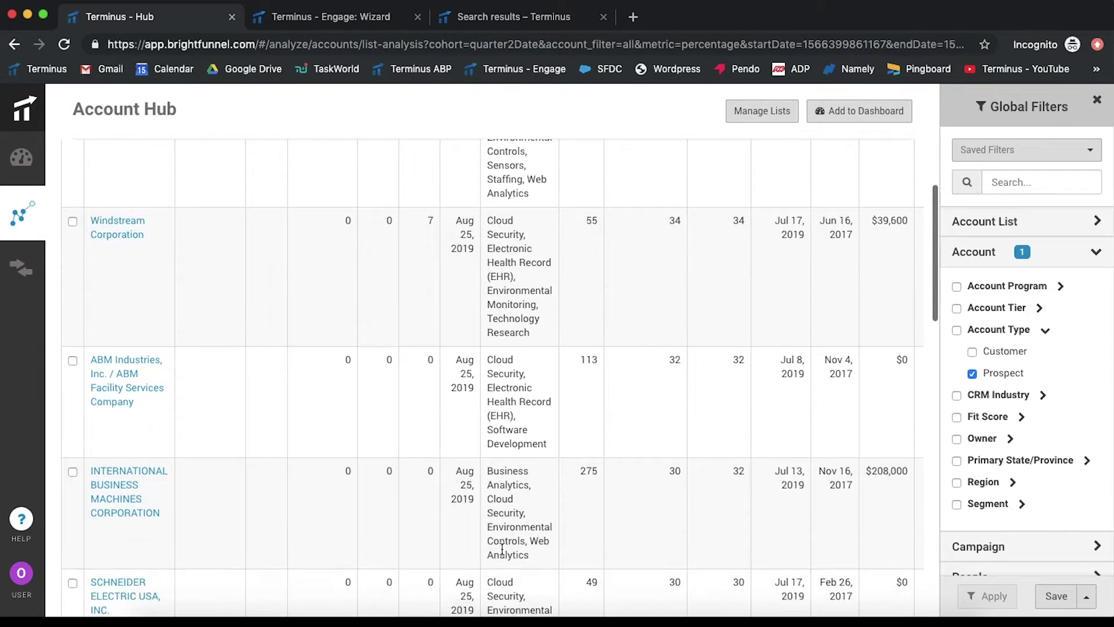
scroll(503, 549, up, 10)
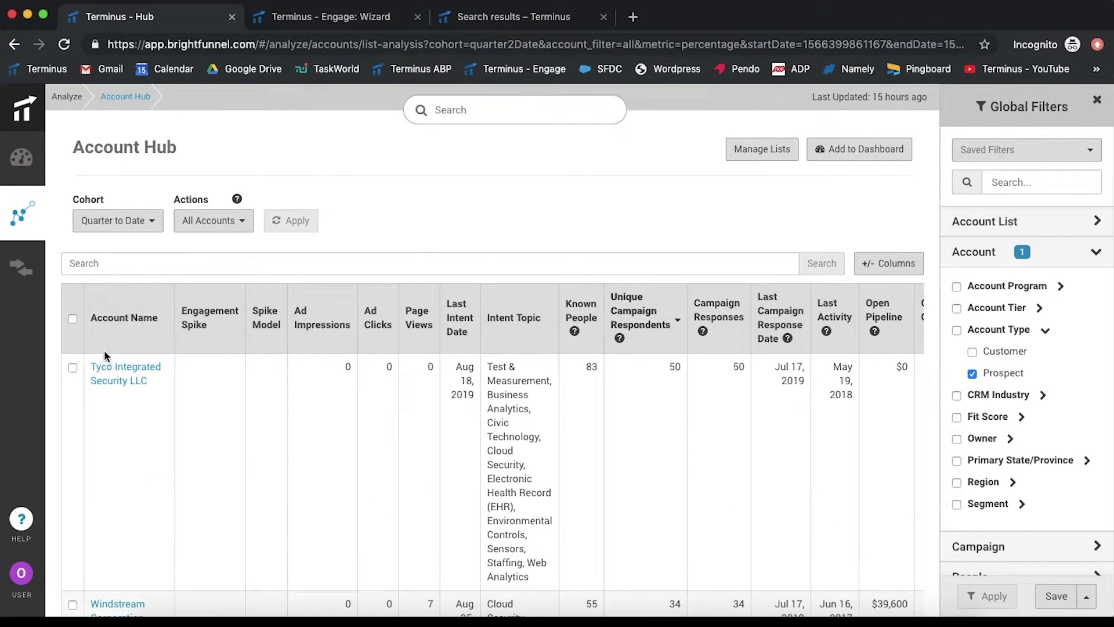
Select all accounts in the filtered view and open the option to add them to a list
click(73, 319)
click(266, 298)
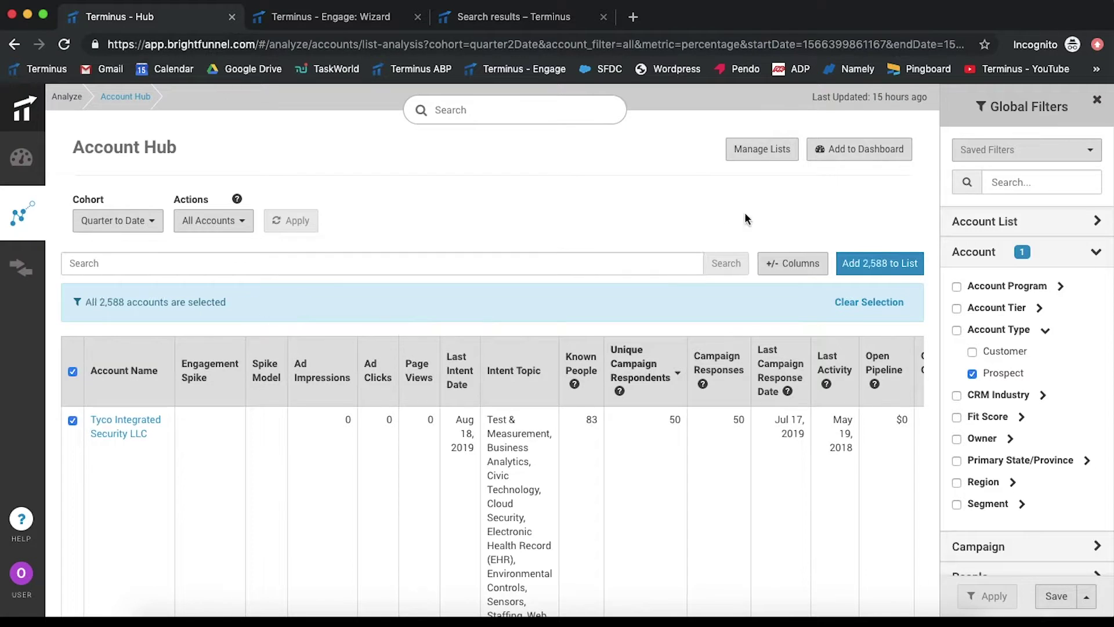
click(883, 267)
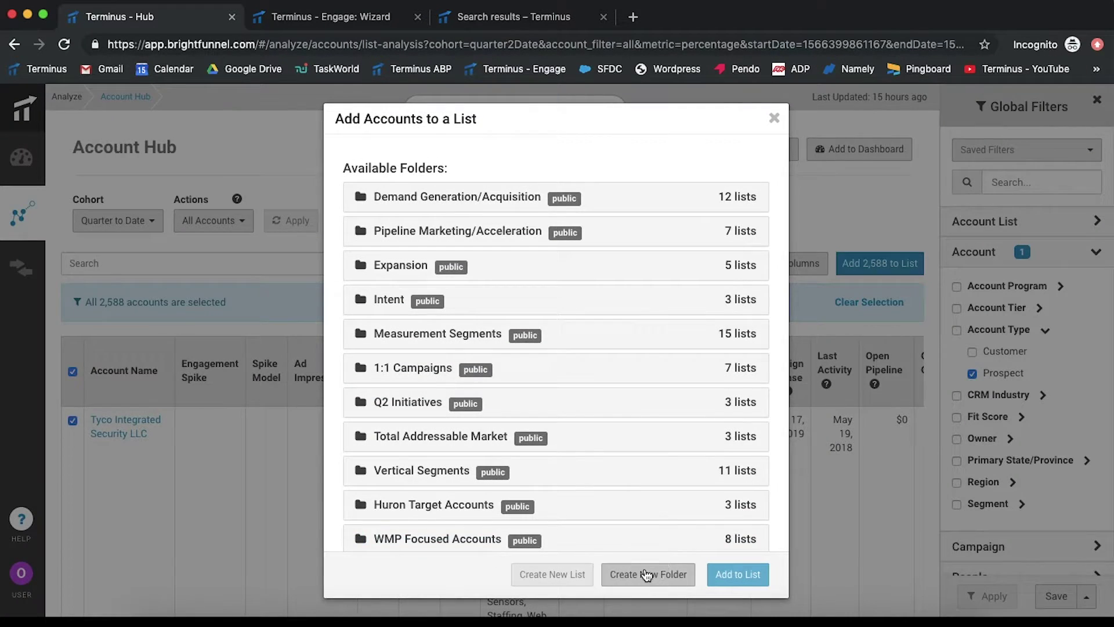
Create a public folder named Data Security Aircover for account lists and clear the account selection
click(646, 574)
click(511, 330)
text(D)
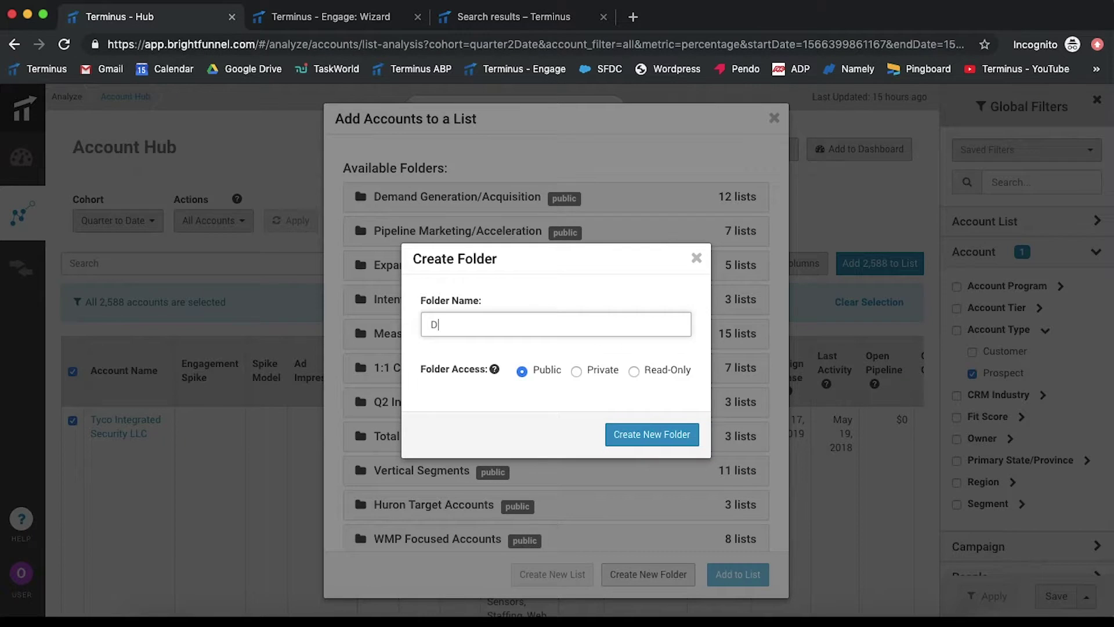
text(ata Security Aircover)
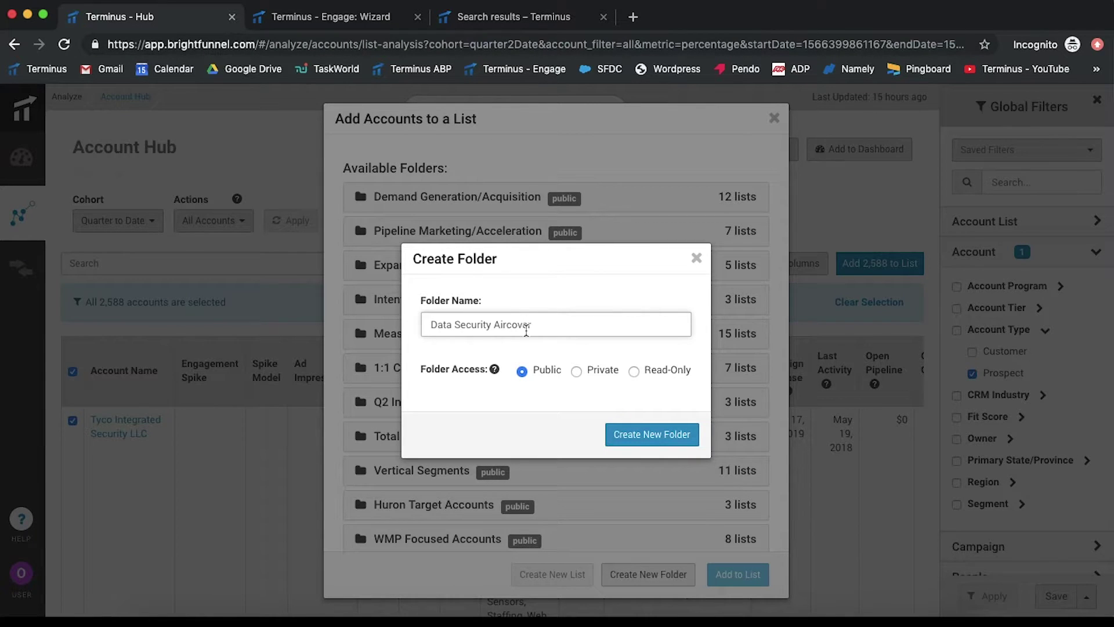
click(636, 440)
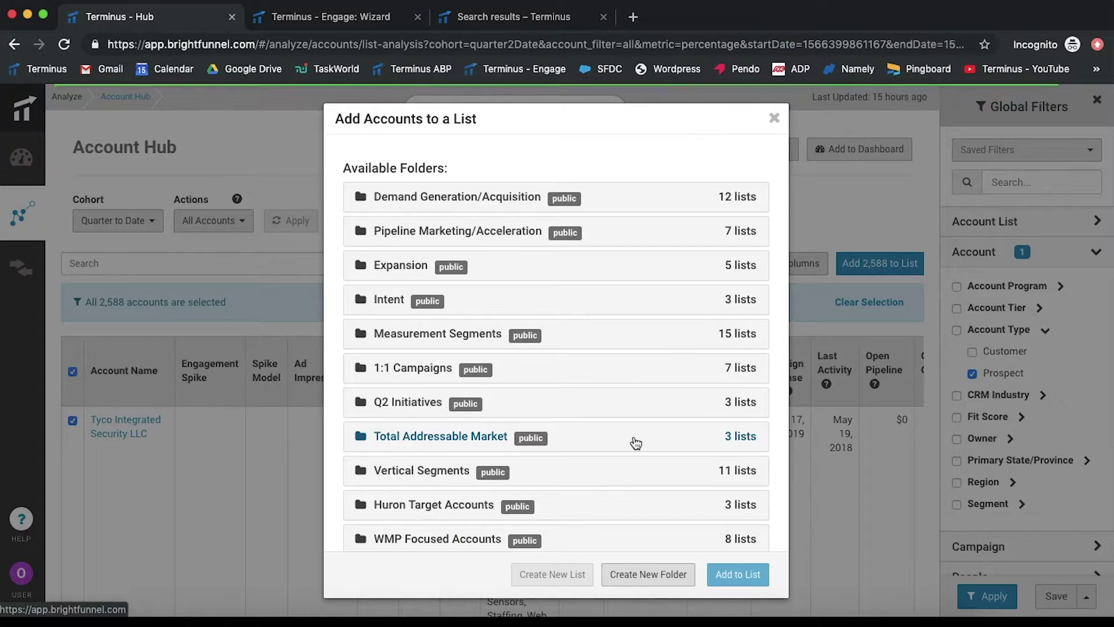
click(775, 119)
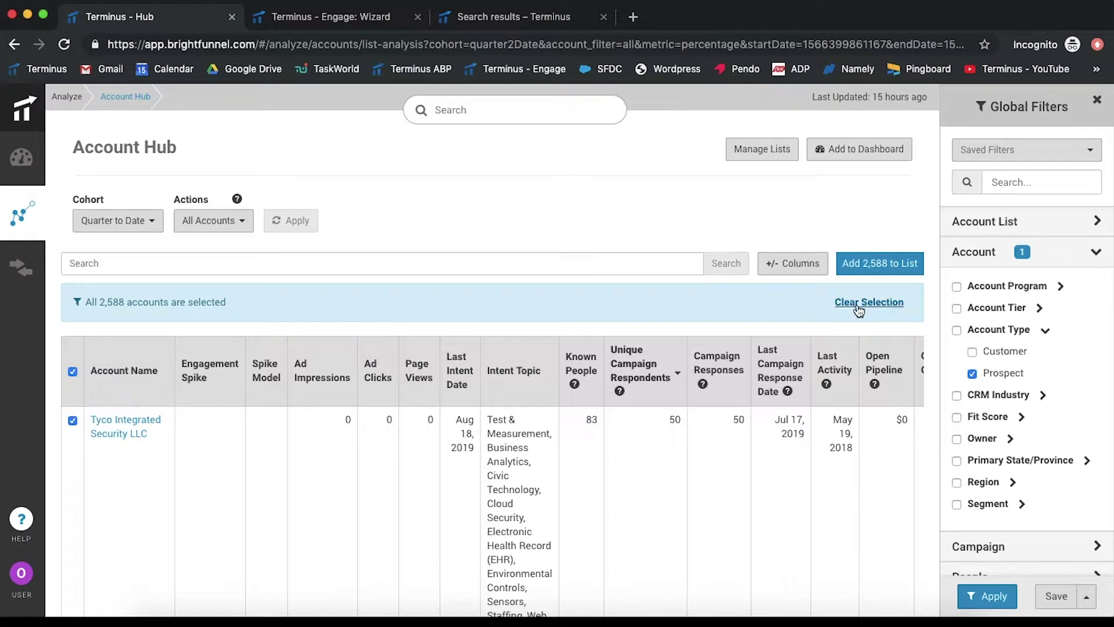
click(858, 303)
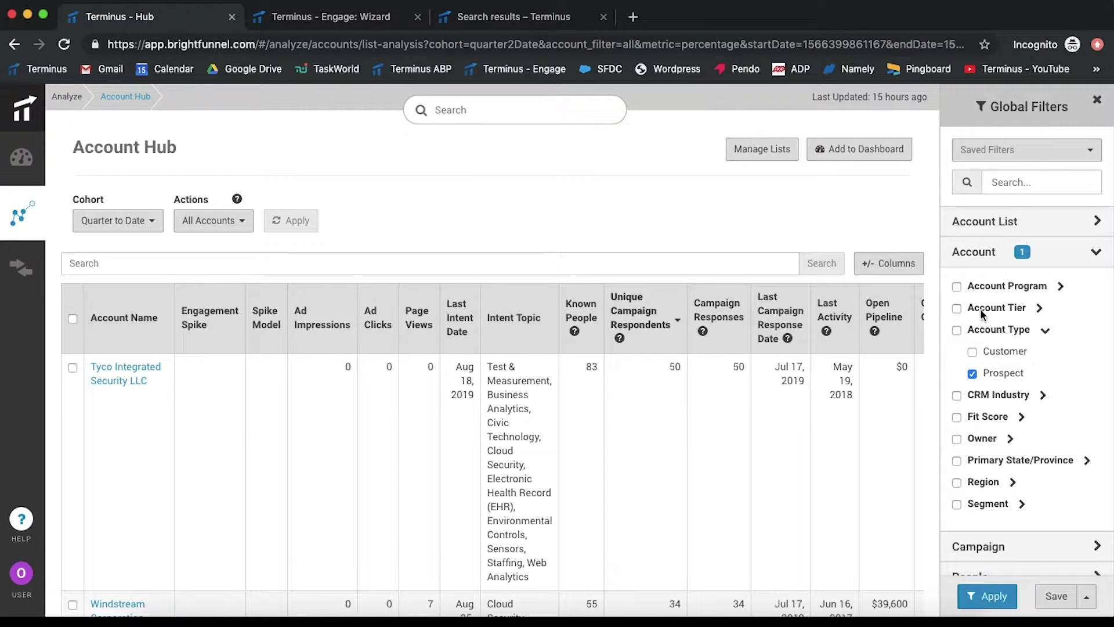
Add opportunity filters for the New Business type and the stages 1. Interest and 2. Evaluation, and review the filtered accounts
click(1097, 253)
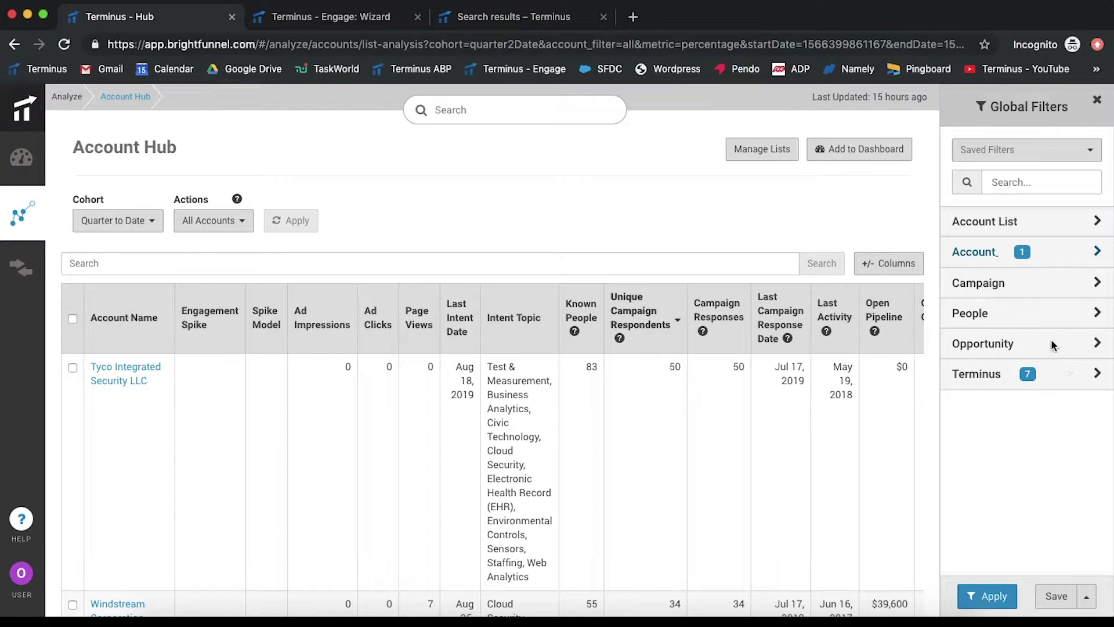
click(1097, 344)
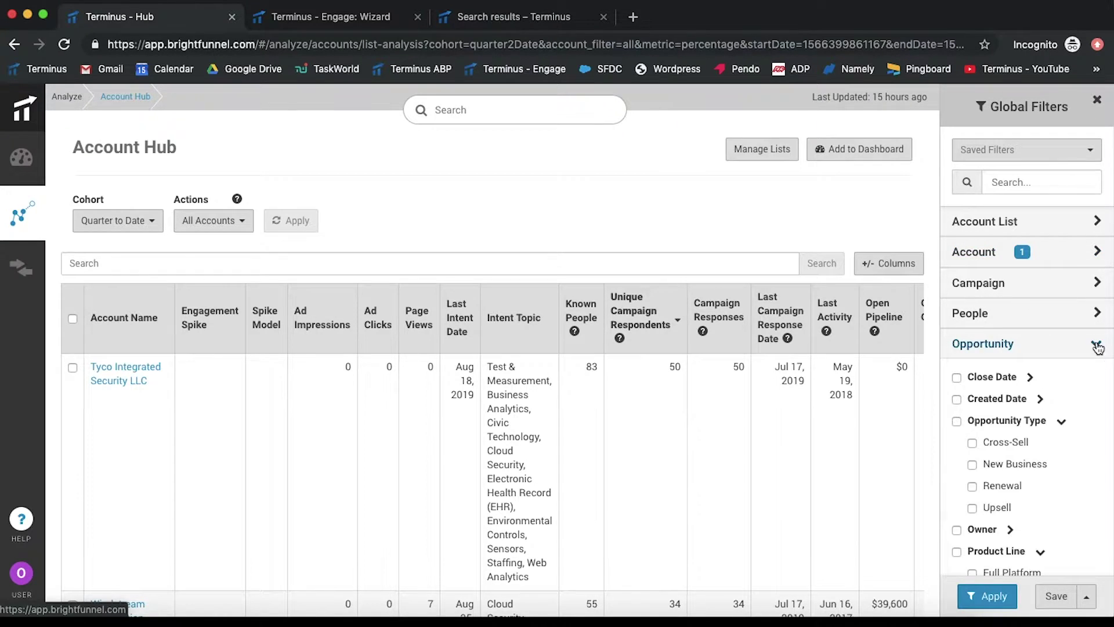
scroll(1066, 422, down, 3)
click(973, 381)
scroll(1066, 438, down, 5)
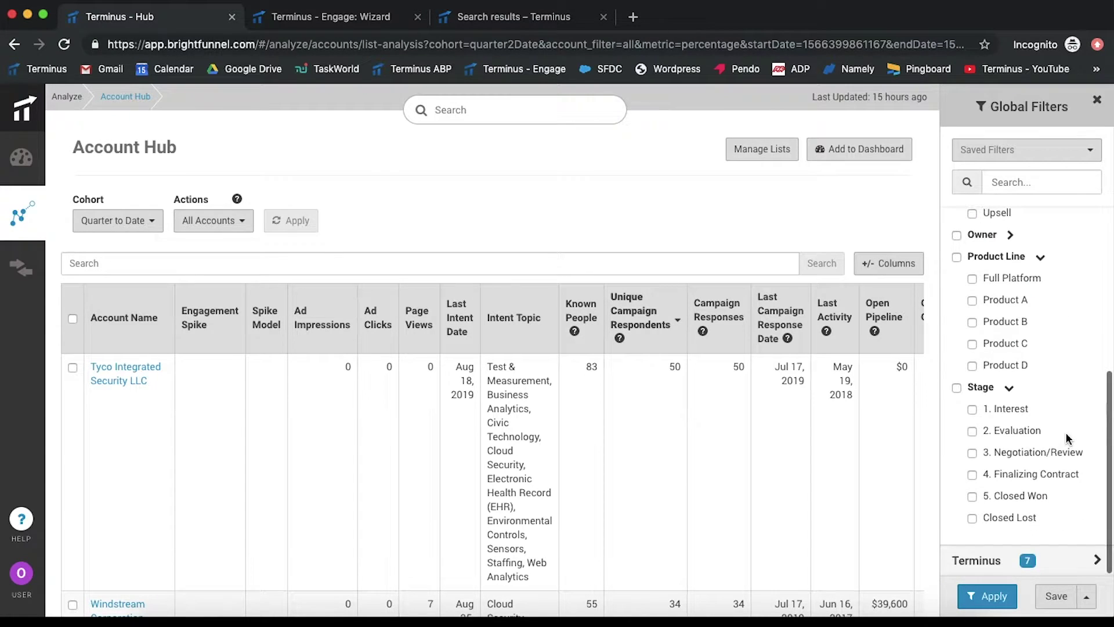
click(972, 430)
click(988, 598)
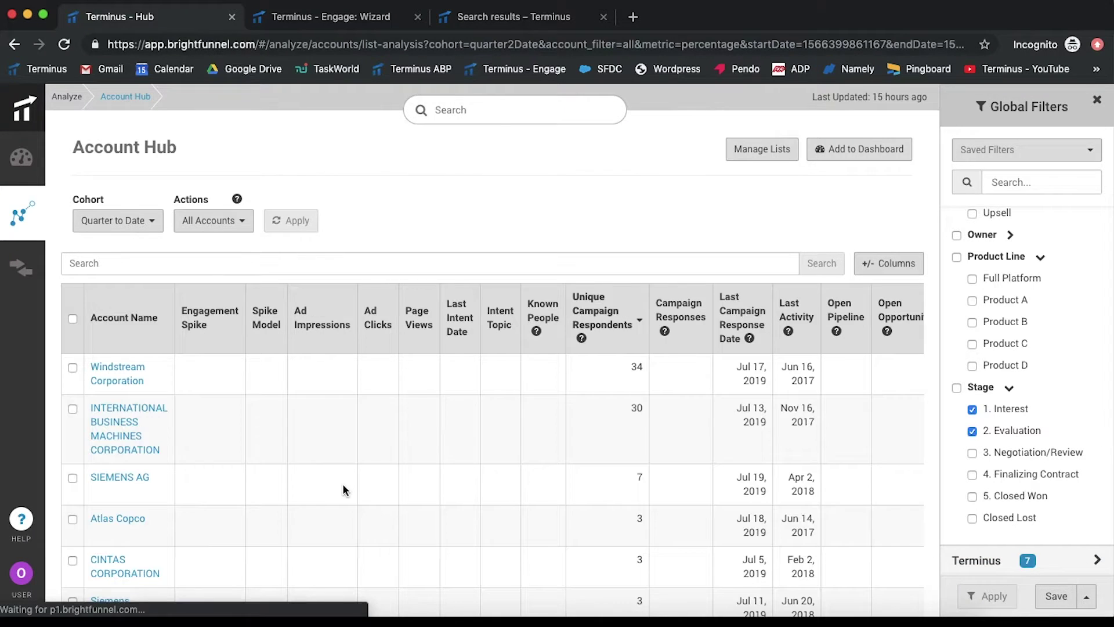
scroll(342, 485, down, 10)
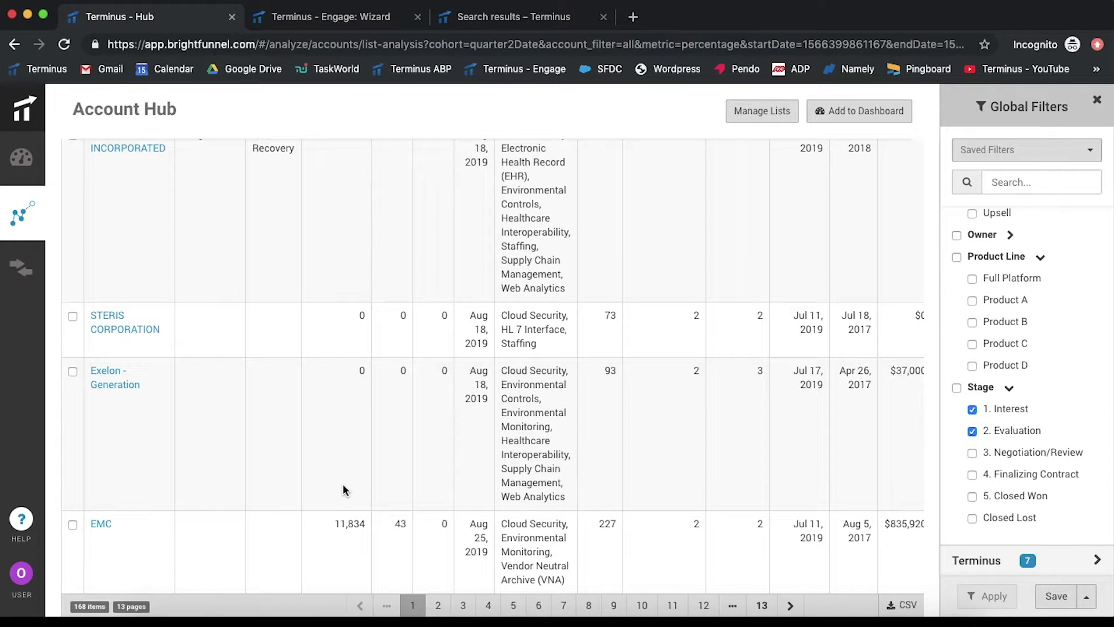
scroll(343, 489, up, 15)
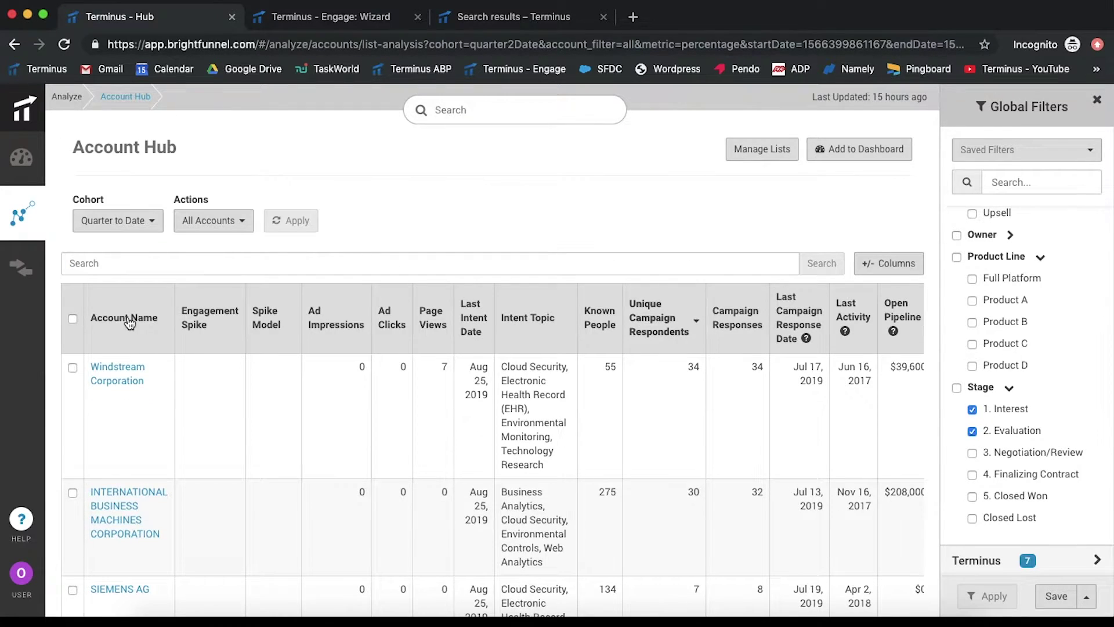
Select every account matching the early-stage opportunity filters, across all pages, for adding to a list
click(73, 318)
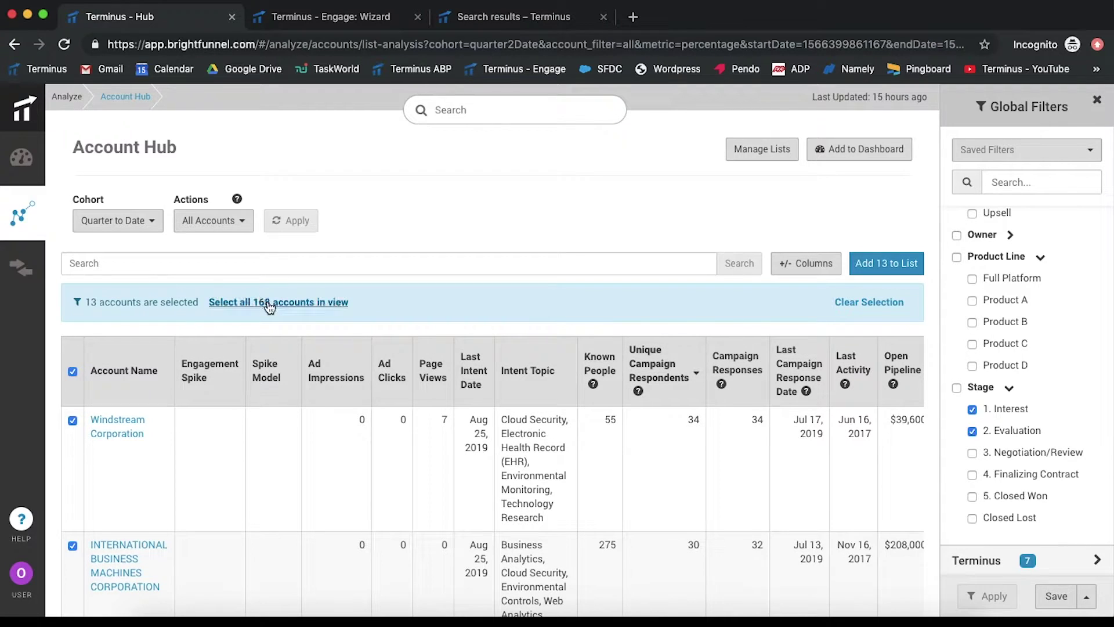
click(244, 302)
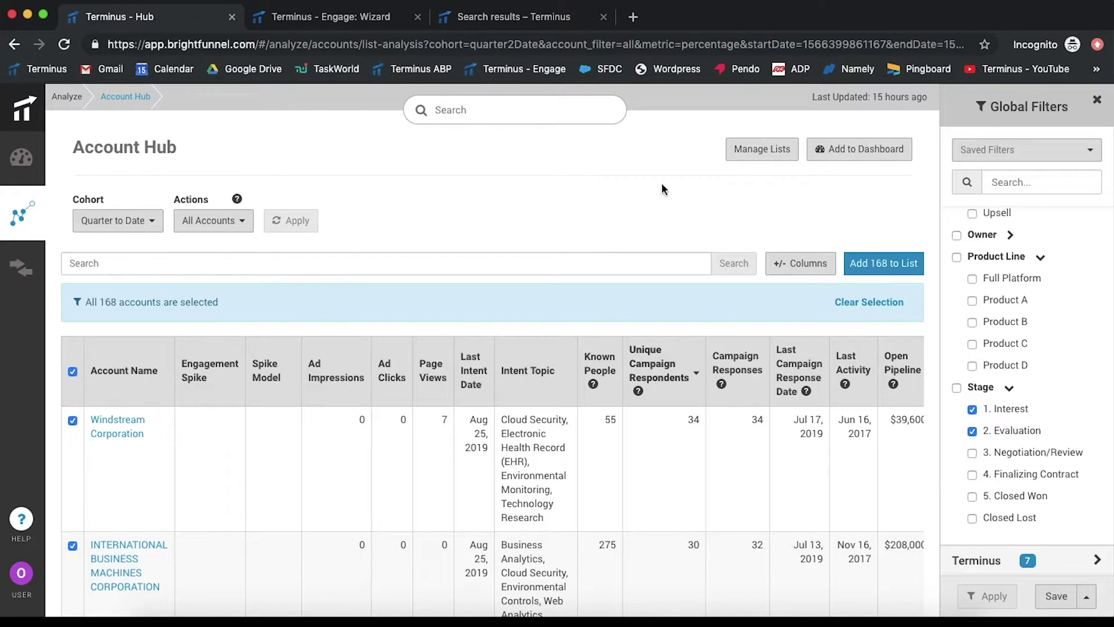
click(881, 267)
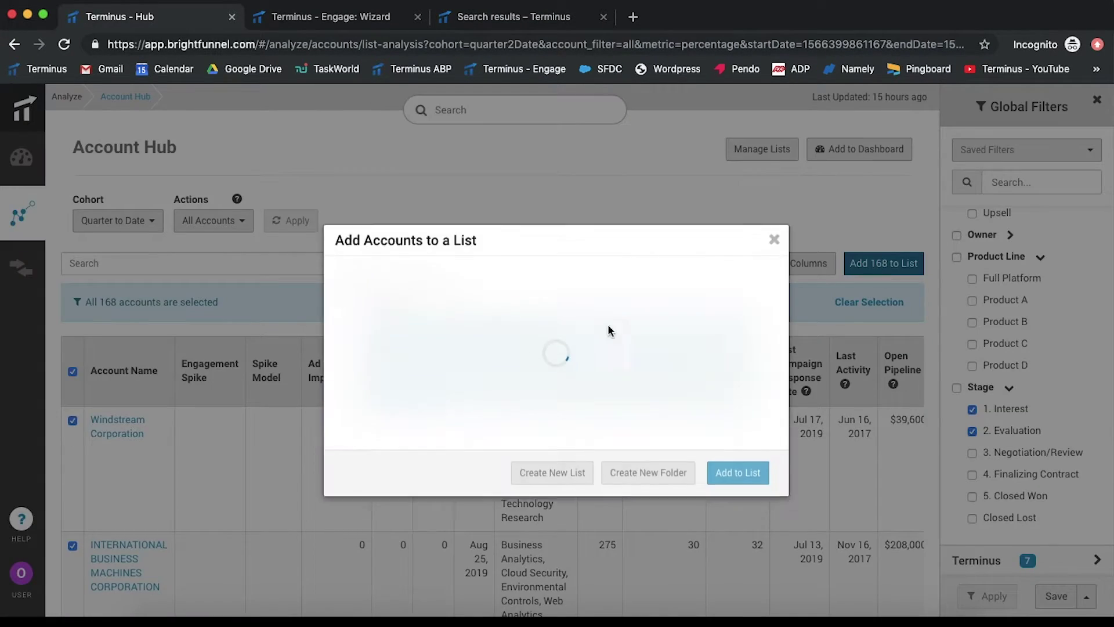
Add the selected accounts to a new list named Data Security Intent - Early Opps in the Data Security Aircover folder
scroll(469, 407, down, 3)
click(428, 523)
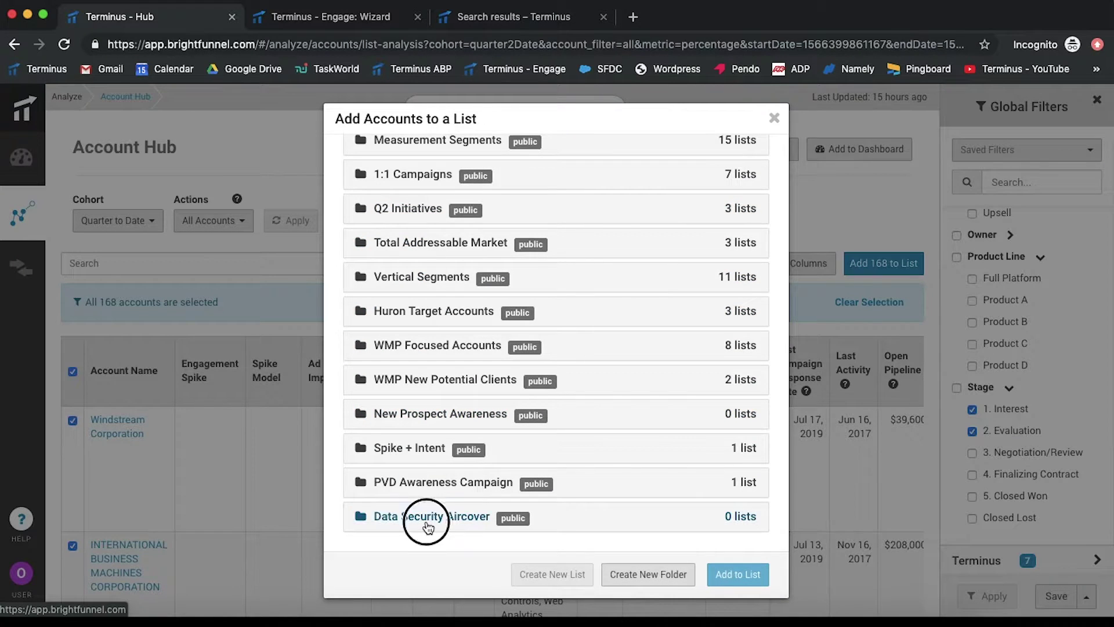
scroll(428, 528, down, 2)
click(431, 497)
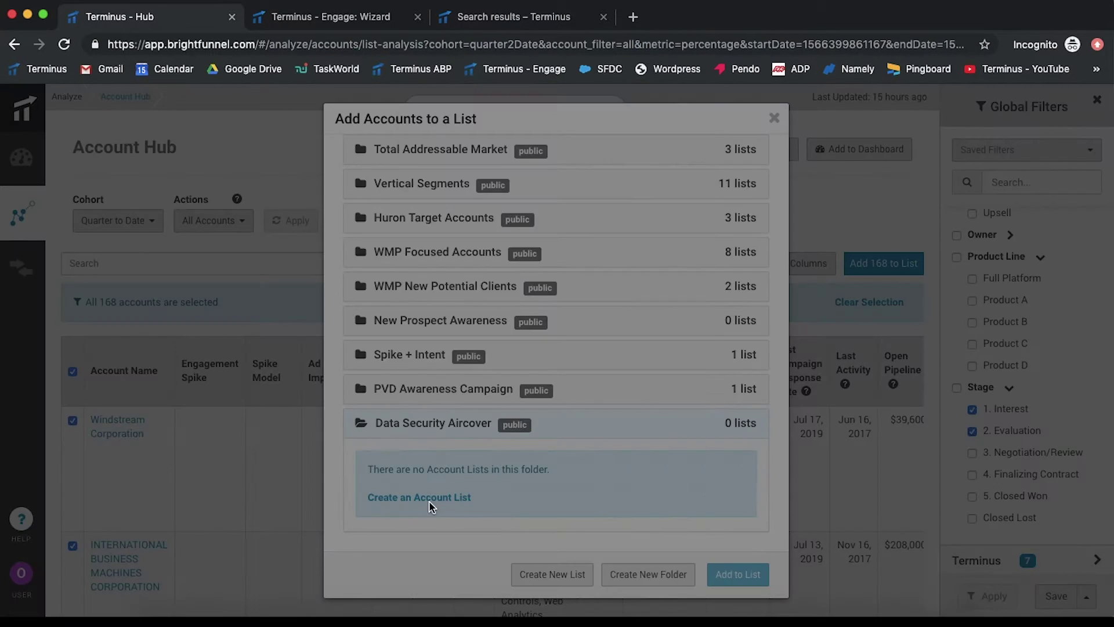
click(460, 319)
text(Data Security Intent)
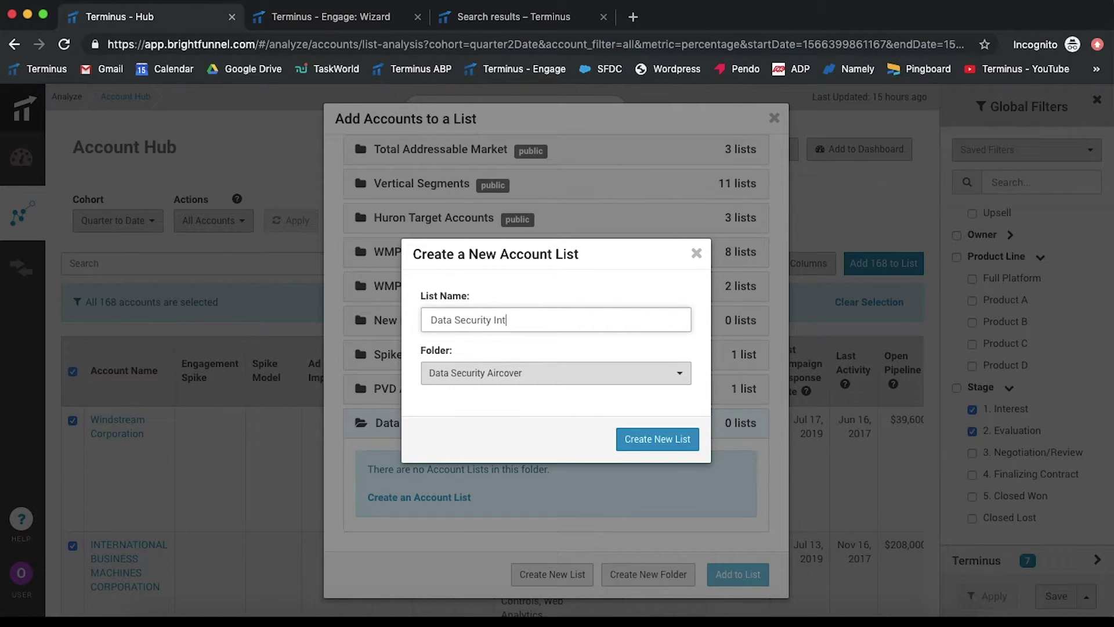
text( - Early Opps)
click(628, 433)
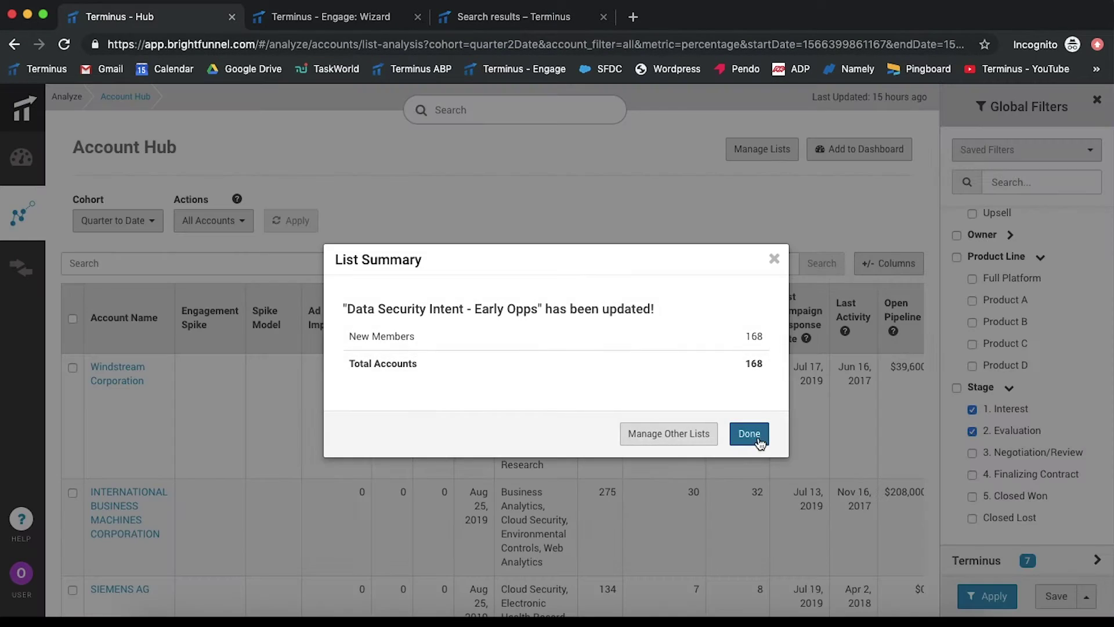
click(750, 434)
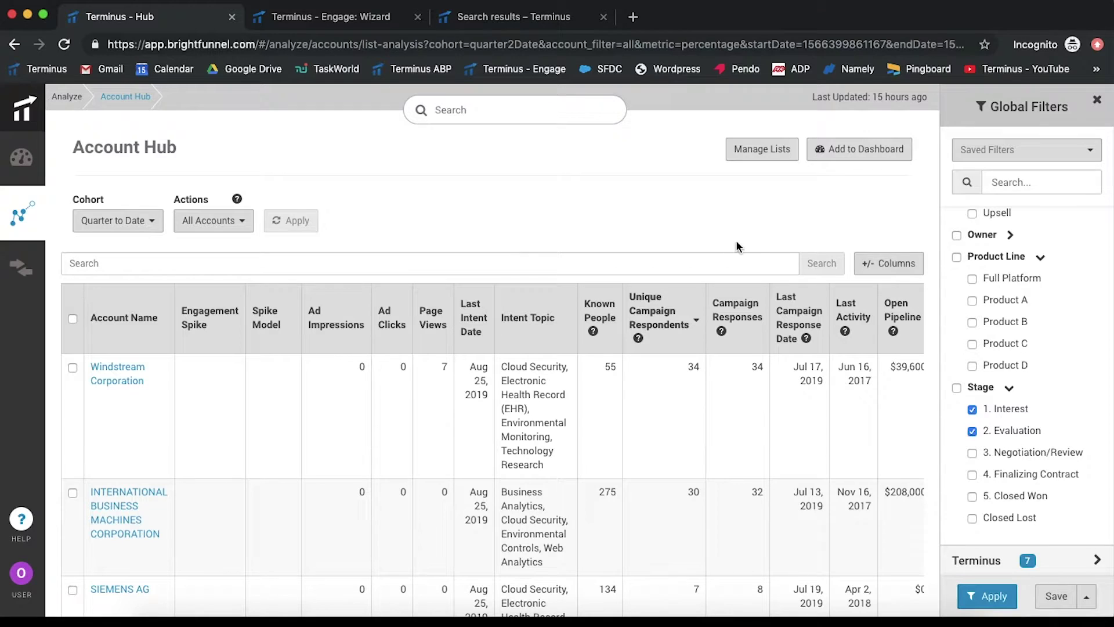
Narrow the opportunity filters to the product lines Product A and Product B, and review the filtered accounts
scroll(1043, 311, up, 3)
scroll(1044, 311, up, 3)
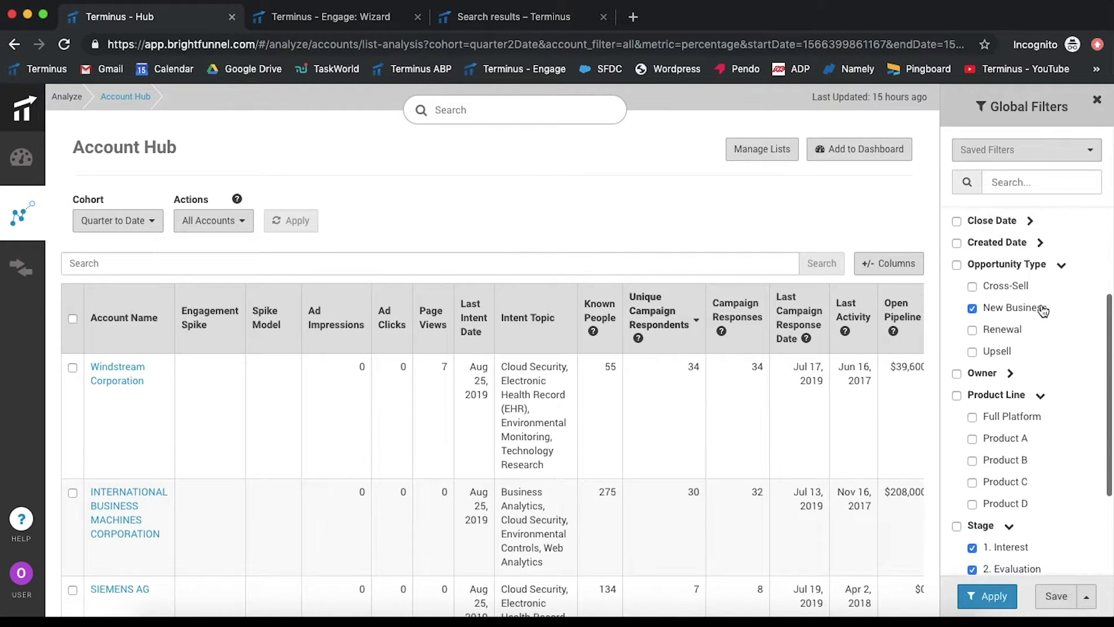
scroll(1044, 311, down, 3)
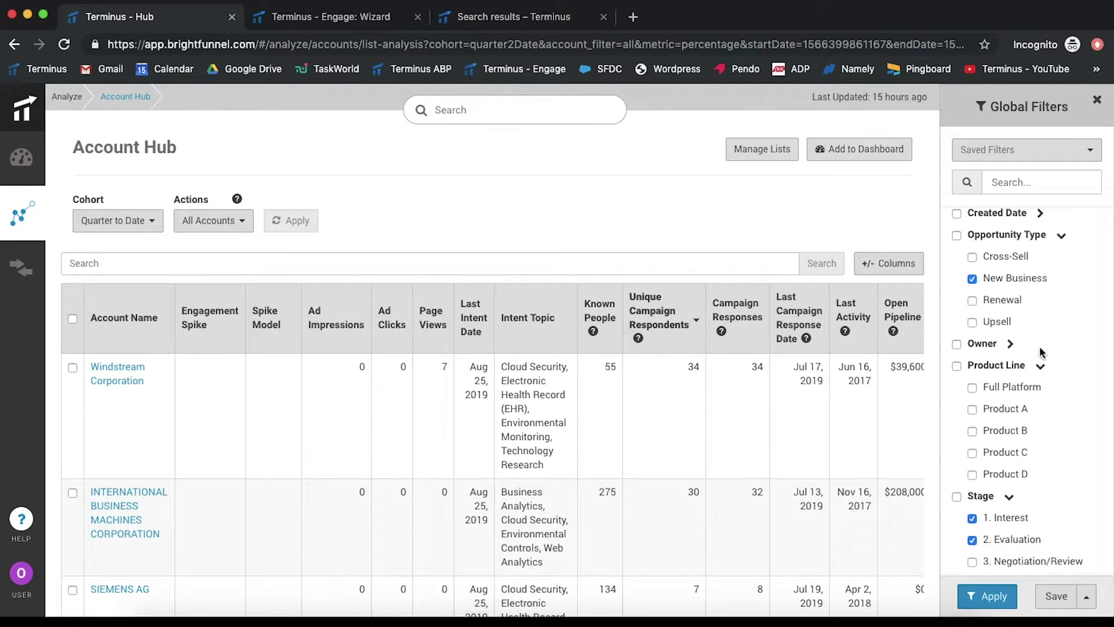
click(973, 431)
click(981, 596)
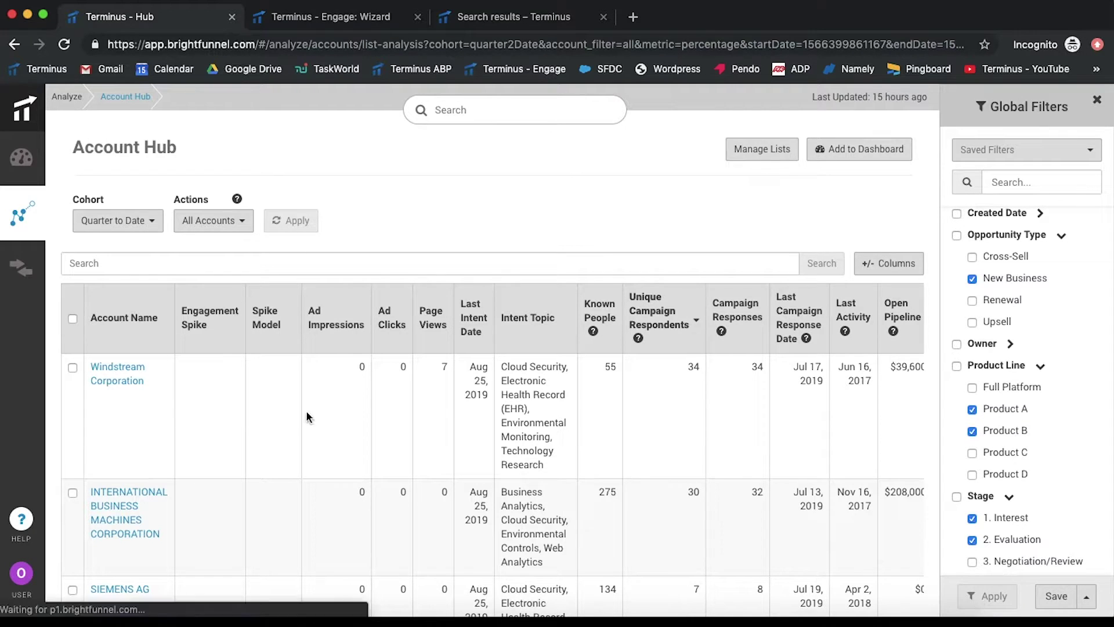
scroll(224, 425, down, 10)
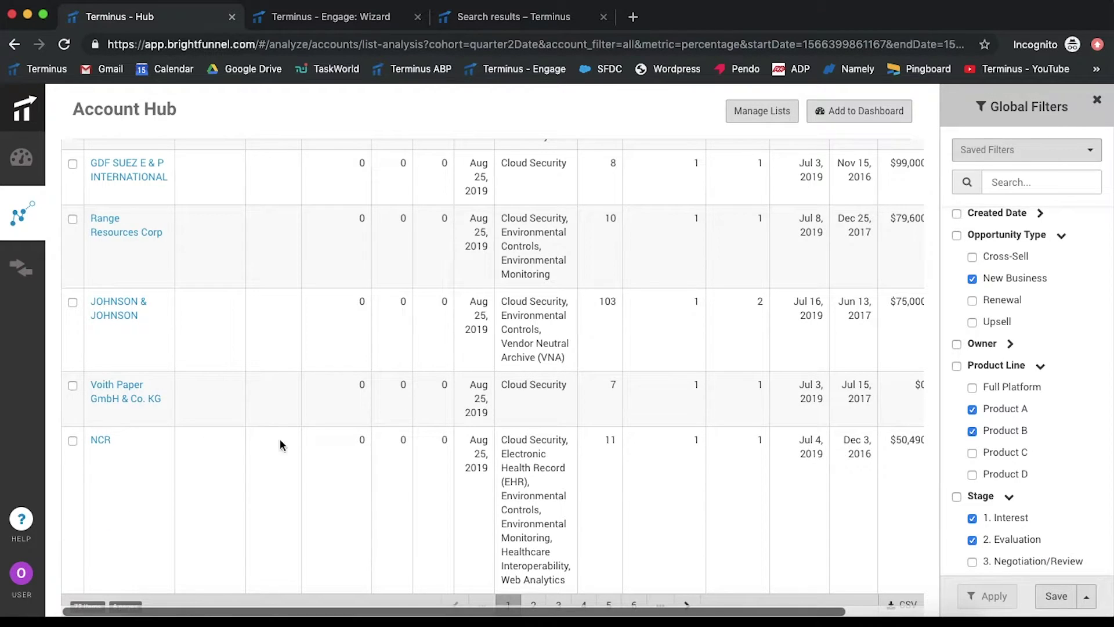
scroll(291, 435, up, 15)
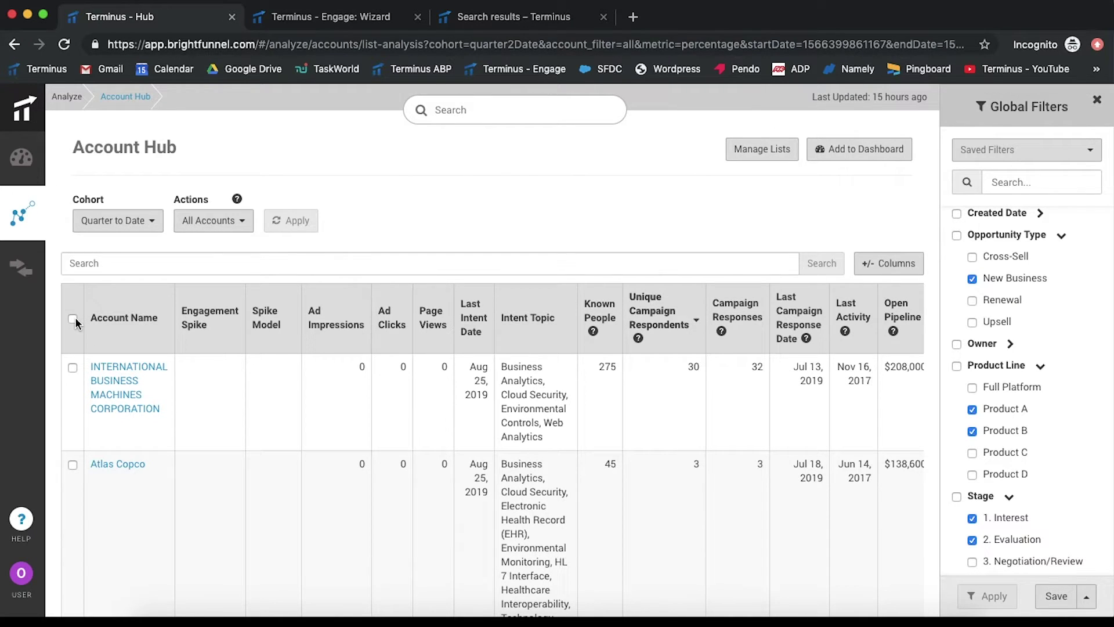
click(73, 318)
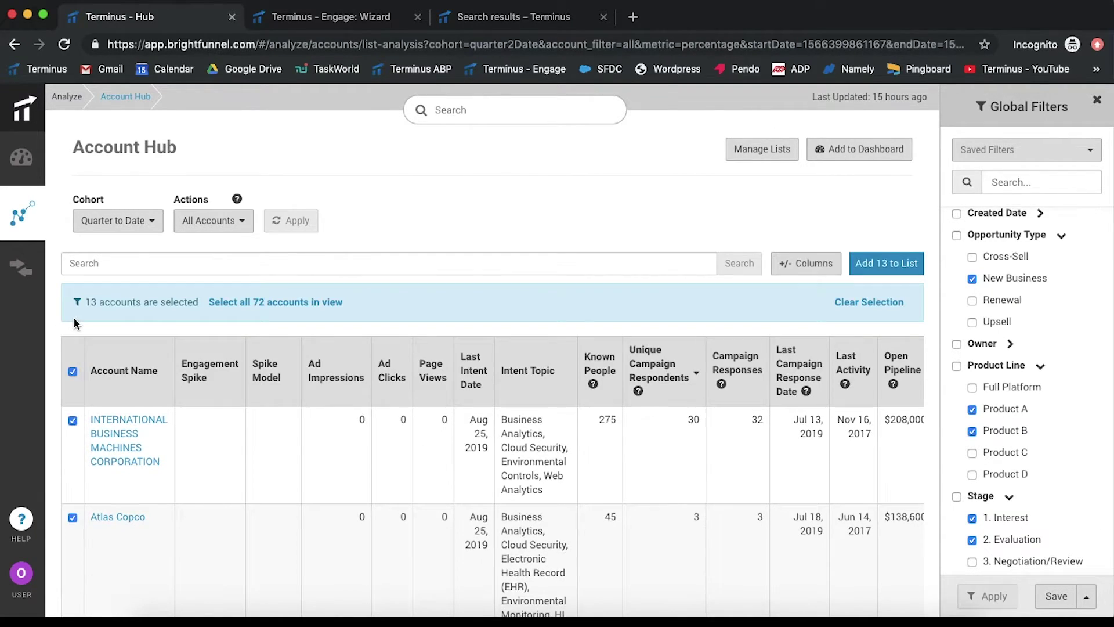
click(244, 303)
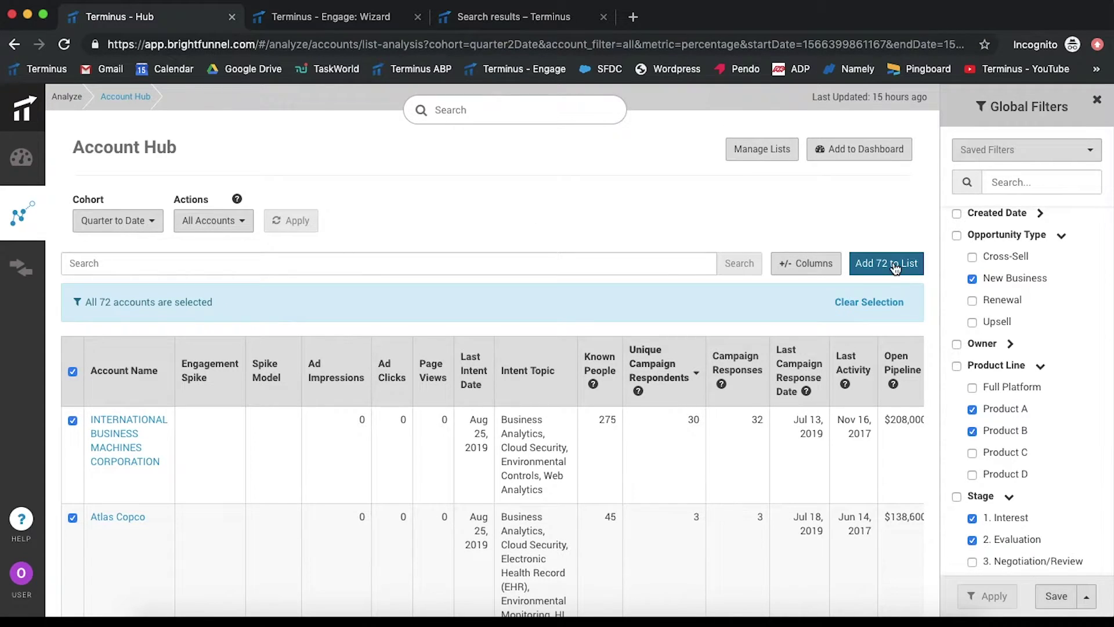
click(857, 303)
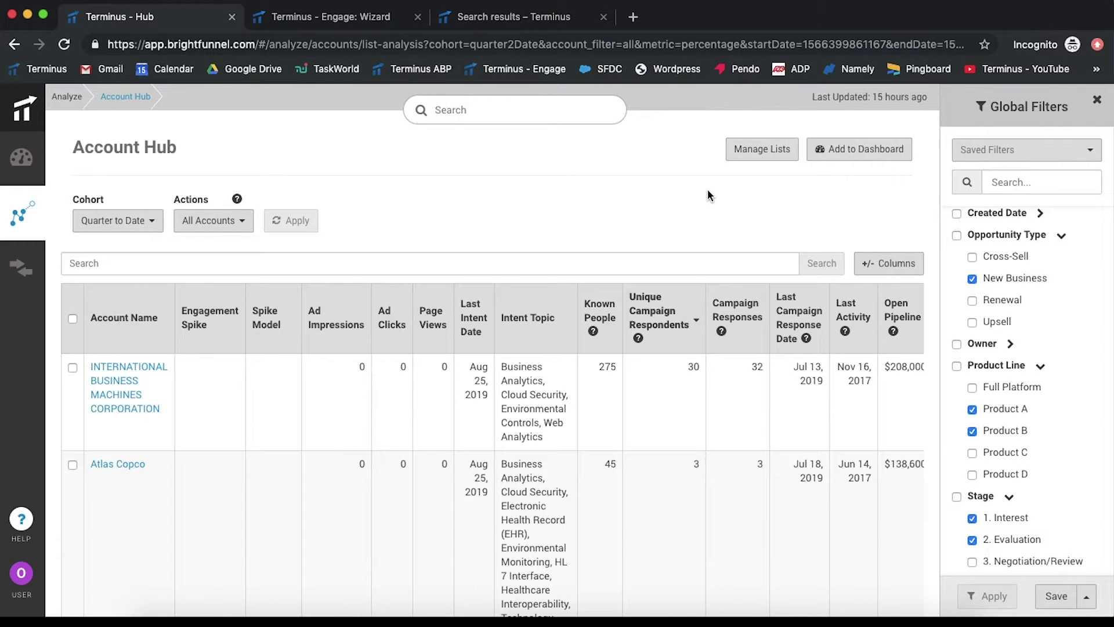
Clear the opportunity filters for the New Business type, the Product A and Product B lines, and the stages 1. Interest and 2. Evaluation
scroll(1061, 464, down, 2)
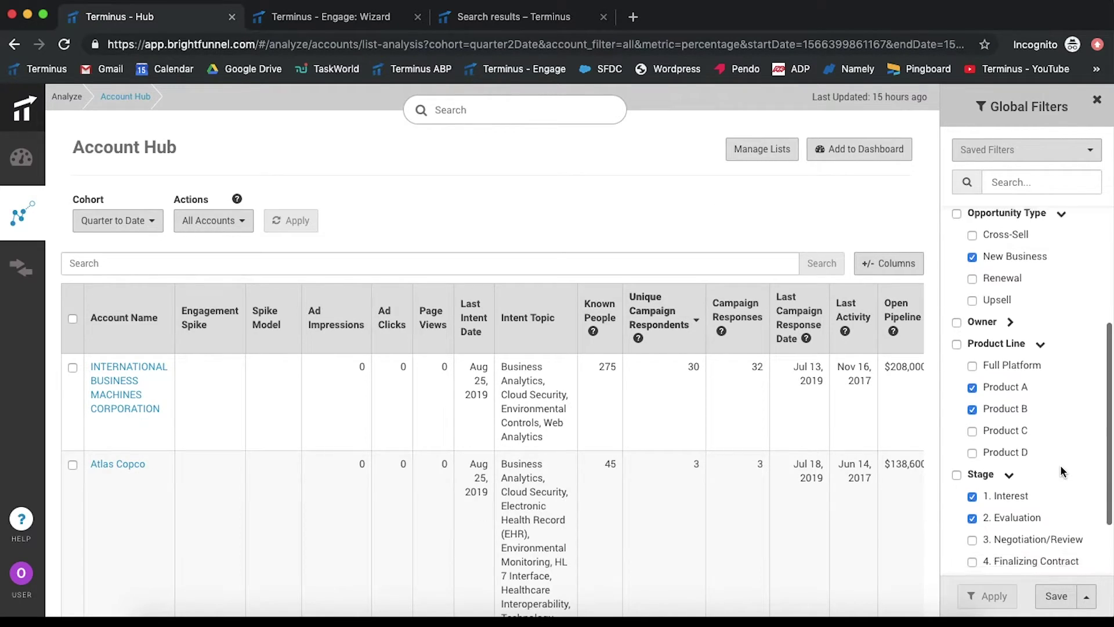
click(974, 493)
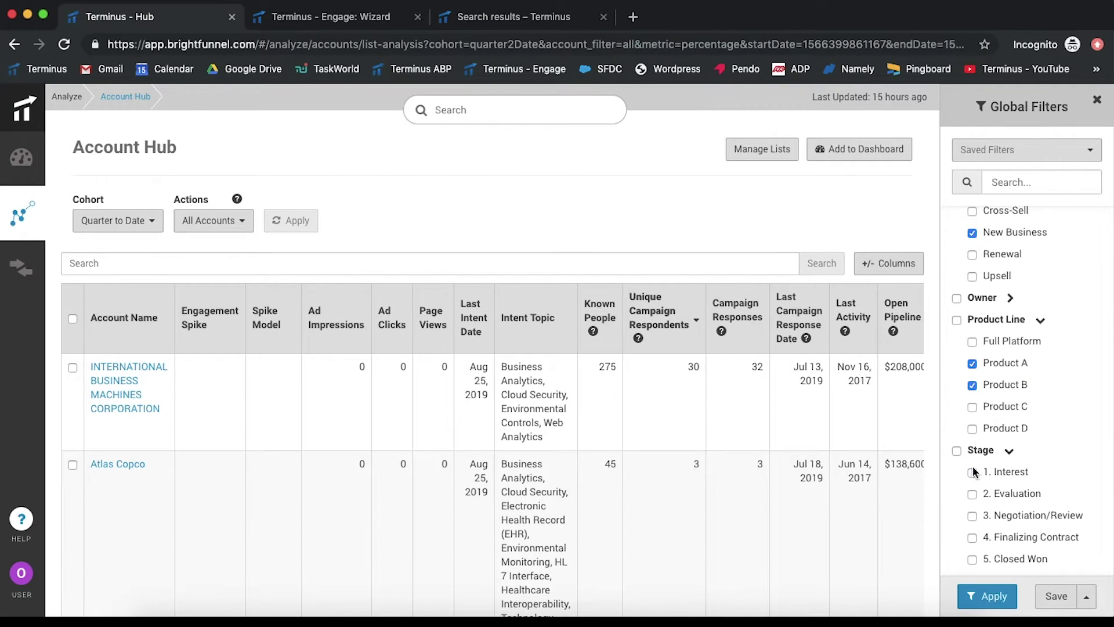
click(973, 385)
click(973, 364)
scroll(980, 255, up, 5)
Change the Account Type filter from Prospect to Customer, apply it, and review the filtered accounts
click(975, 251)
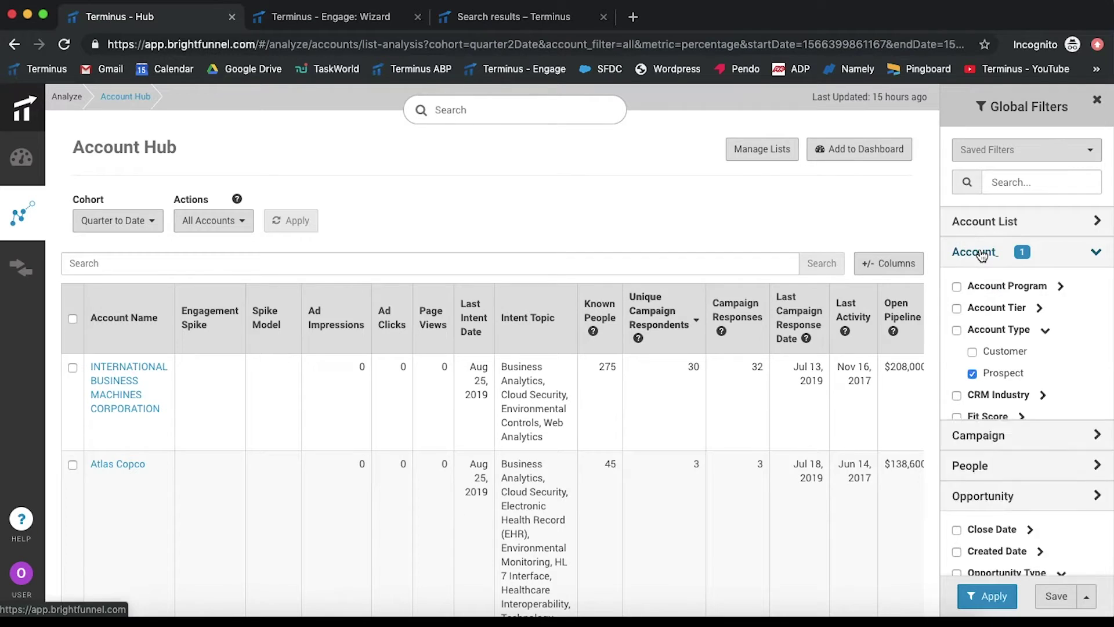
click(973, 375)
click(973, 352)
click(987, 596)
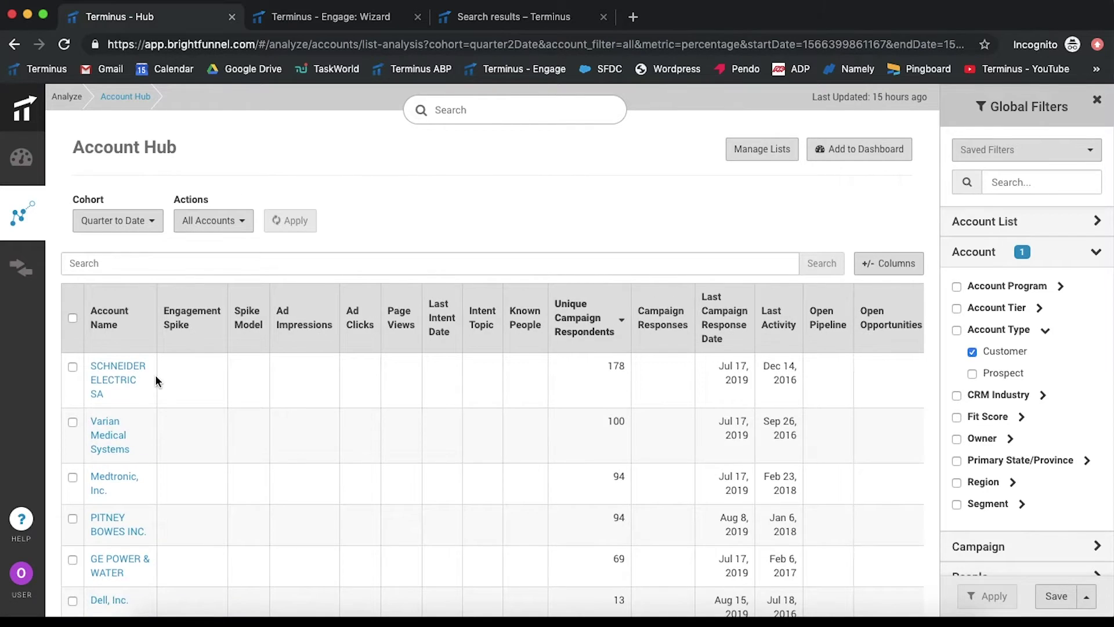
scroll(155, 377, down, 15)
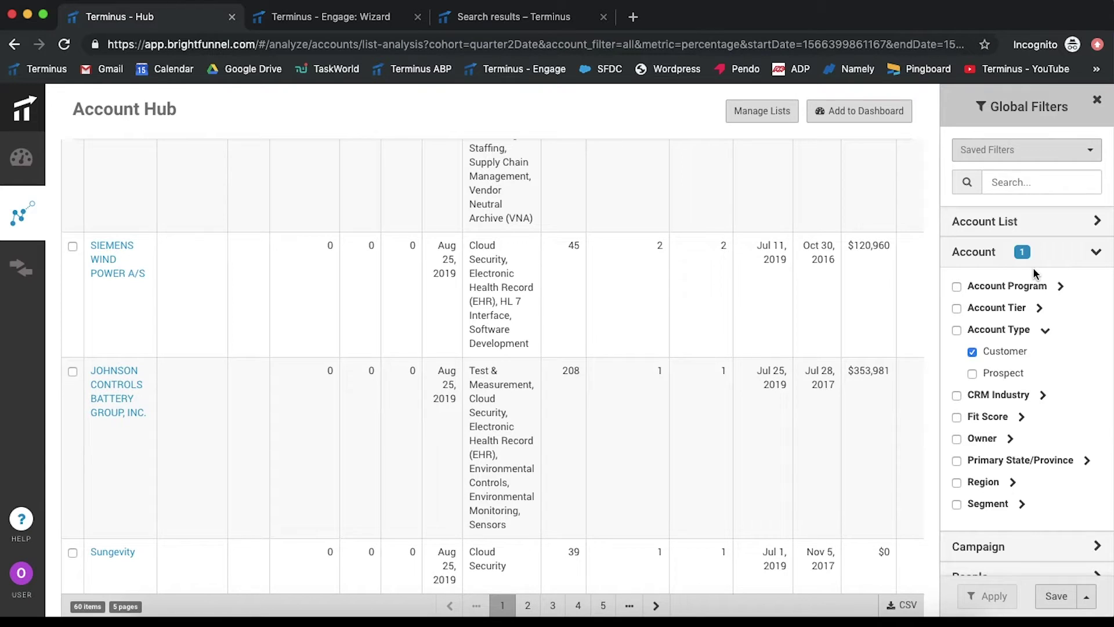
Filter the customer accounts by the opportunity types Cross-Sell, Renewal and Upsell
click(1097, 253)
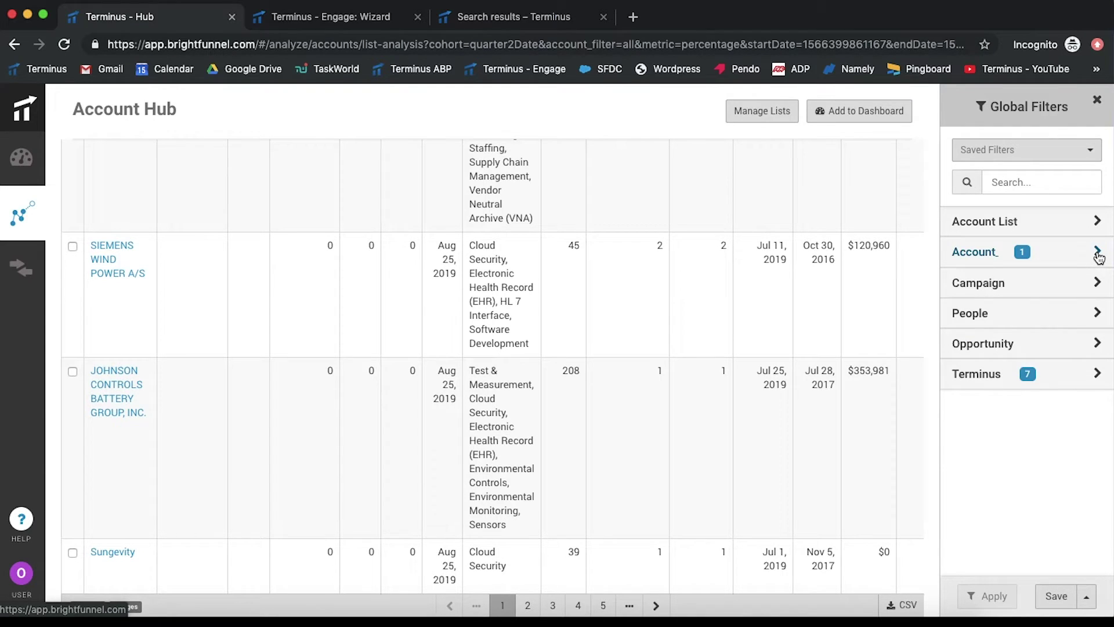
click(1098, 343)
scroll(1073, 427, down, 1)
click(973, 405)
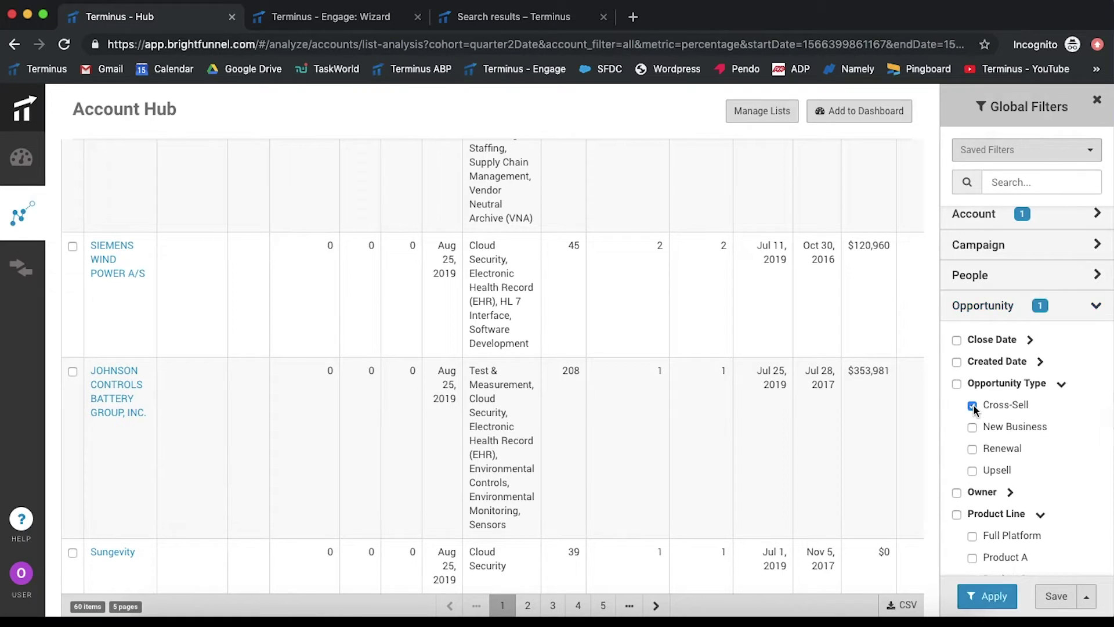
click(972, 449)
click(973, 473)
click(986, 597)
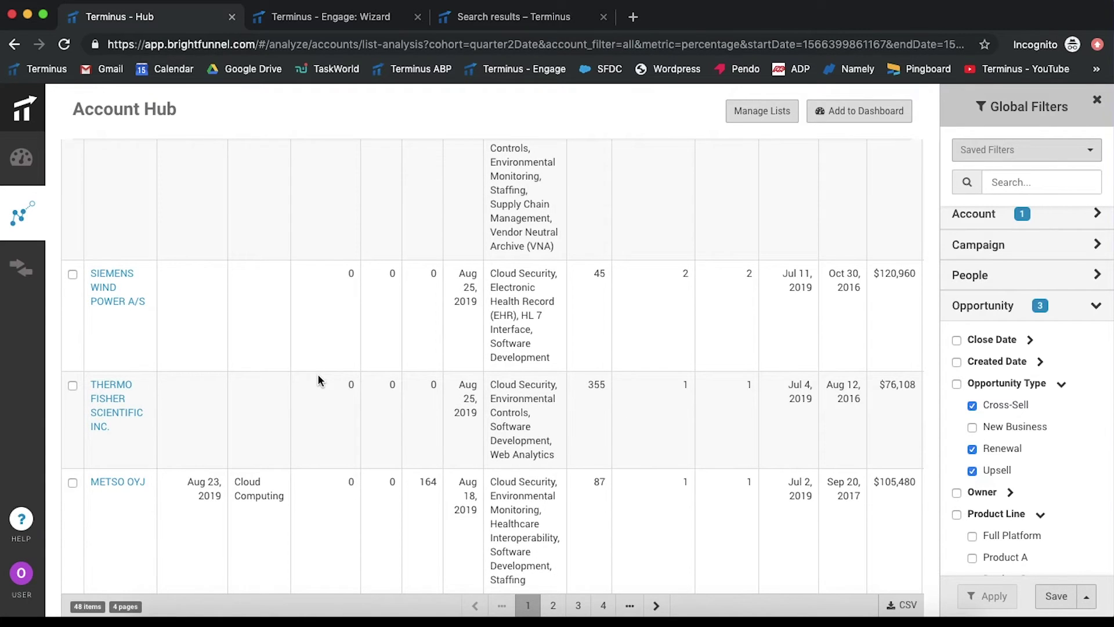
Select every customer account matching the opportunity type filters, across all pages
scroll(318, 380, up, 10)
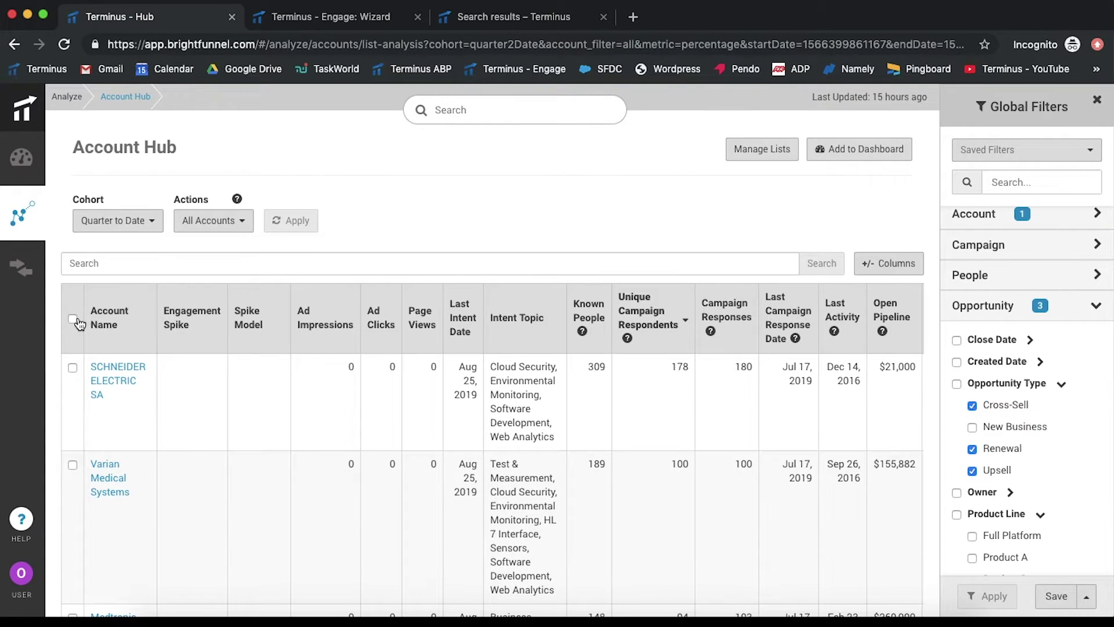
click(72, 319)
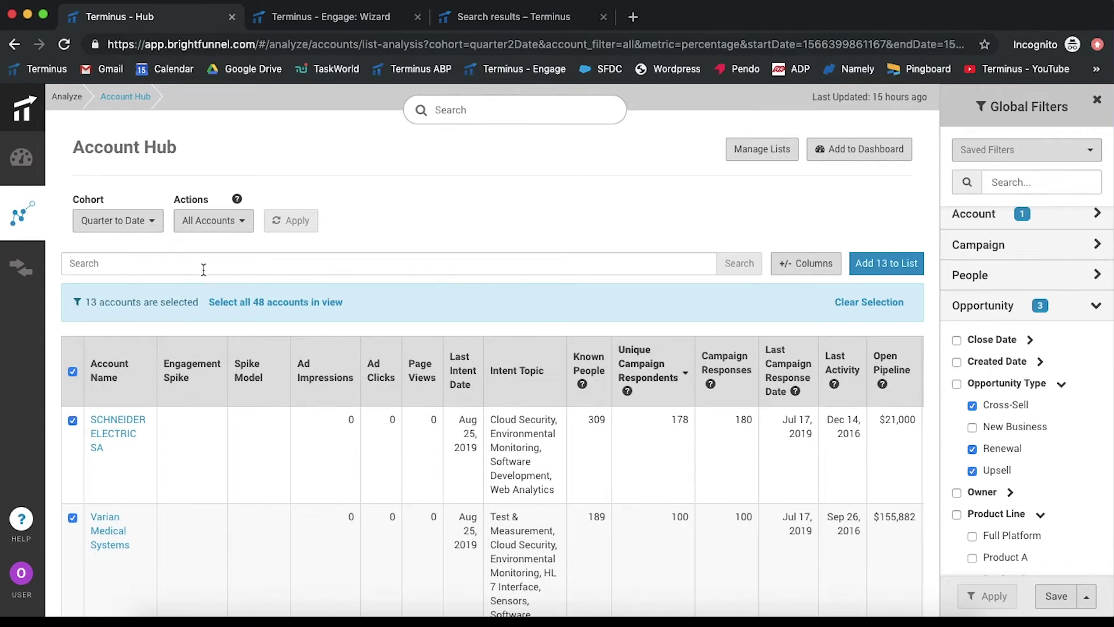
click(264, 302)
Add the selected accounts to a new list named Data Security Intent - Customer Opps in the Data Security Aircover folder
click(885, 267)
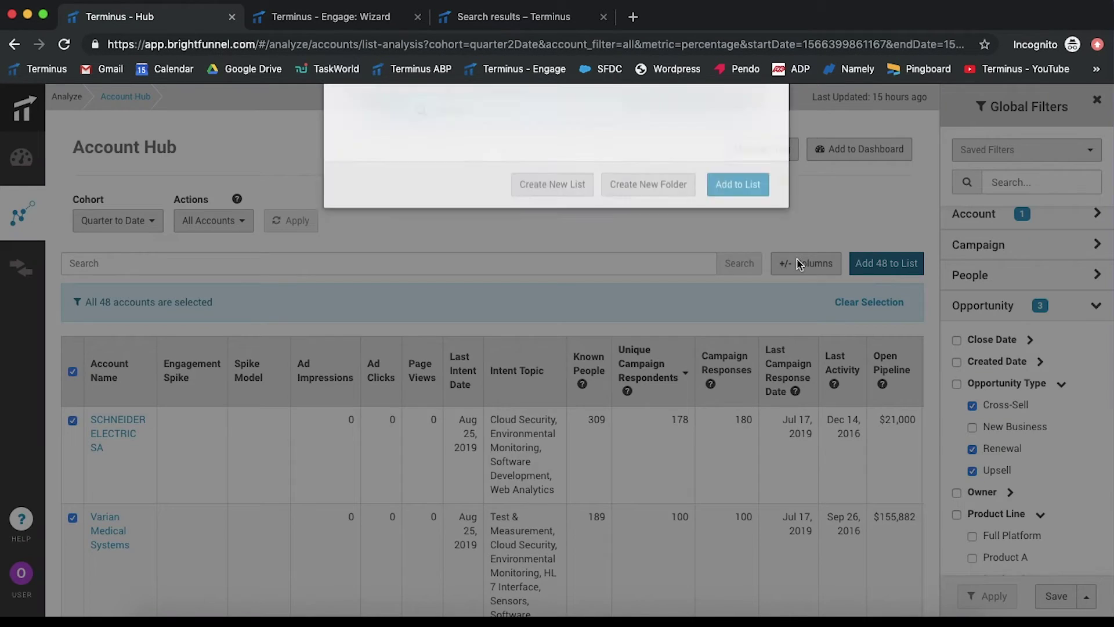
scroll(476, 522, down, 3)
click(464, 523)
click(550, 575)
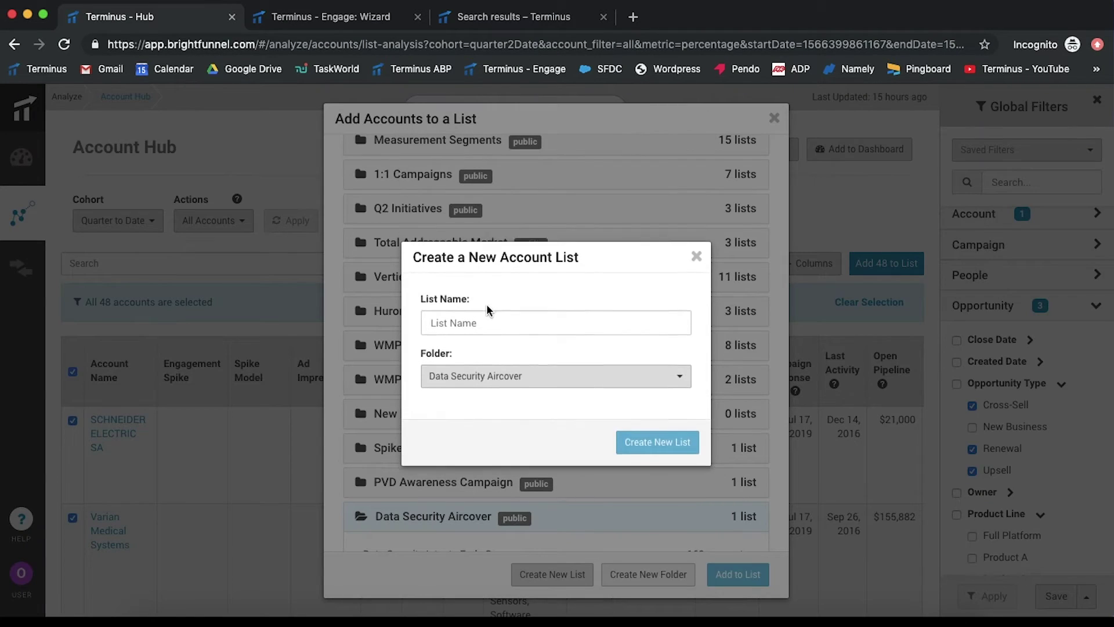
click(487, 318)
text(Data Security Intent)
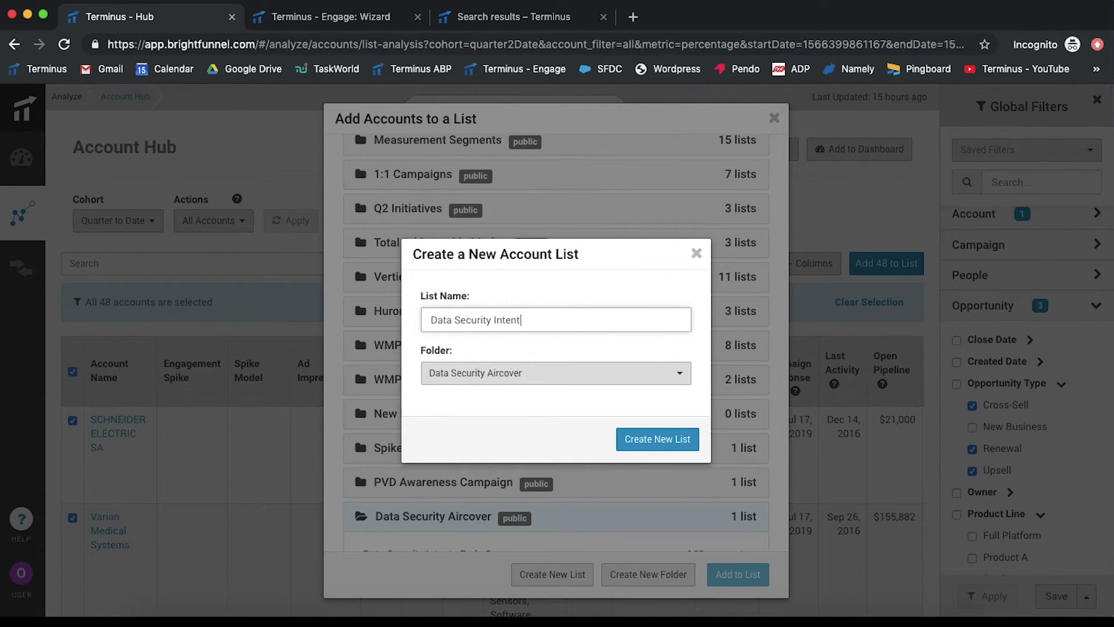
text( - Customer O)
click(668, 441)
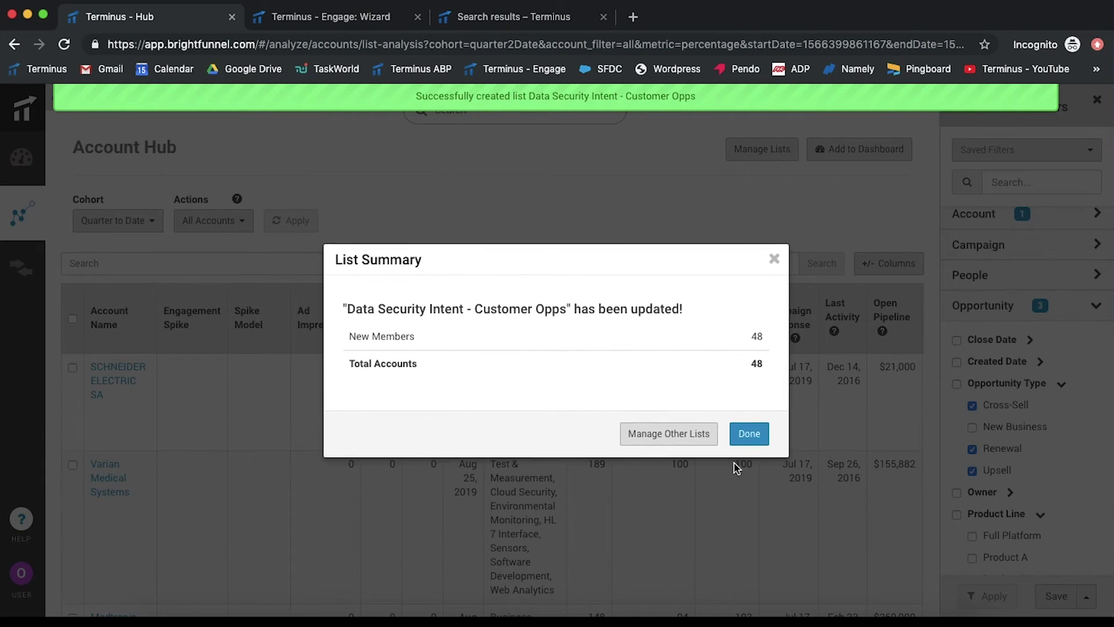
click(748, 435)
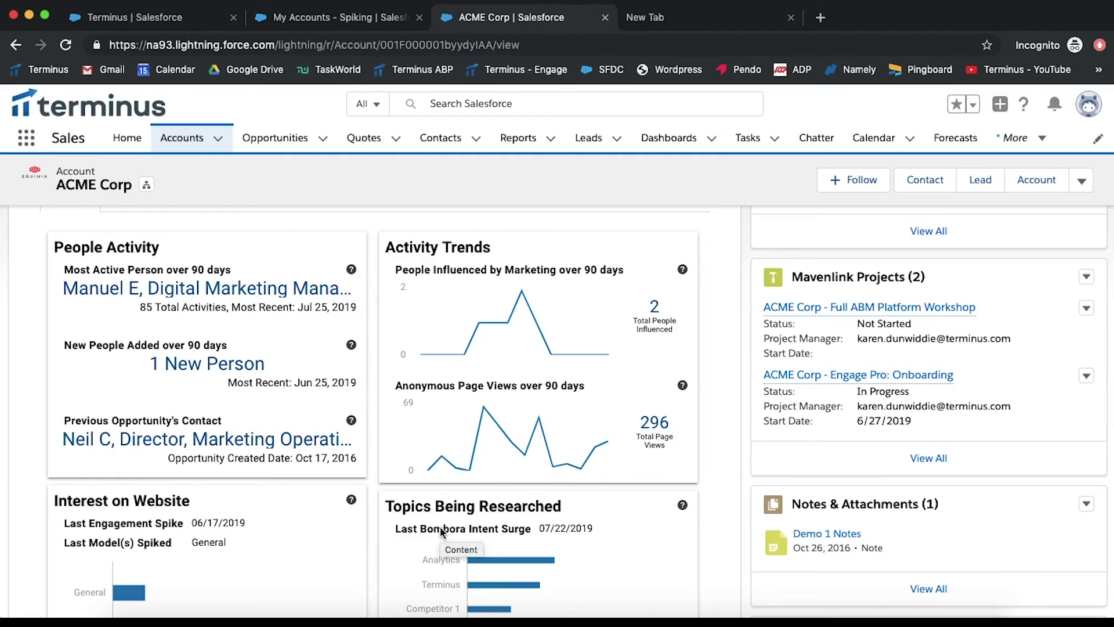
Switch to the ACME Corp account in Salesforce and review its people activity, activity trends, website interest and researched topics
scroll(441, 530, up, 2)
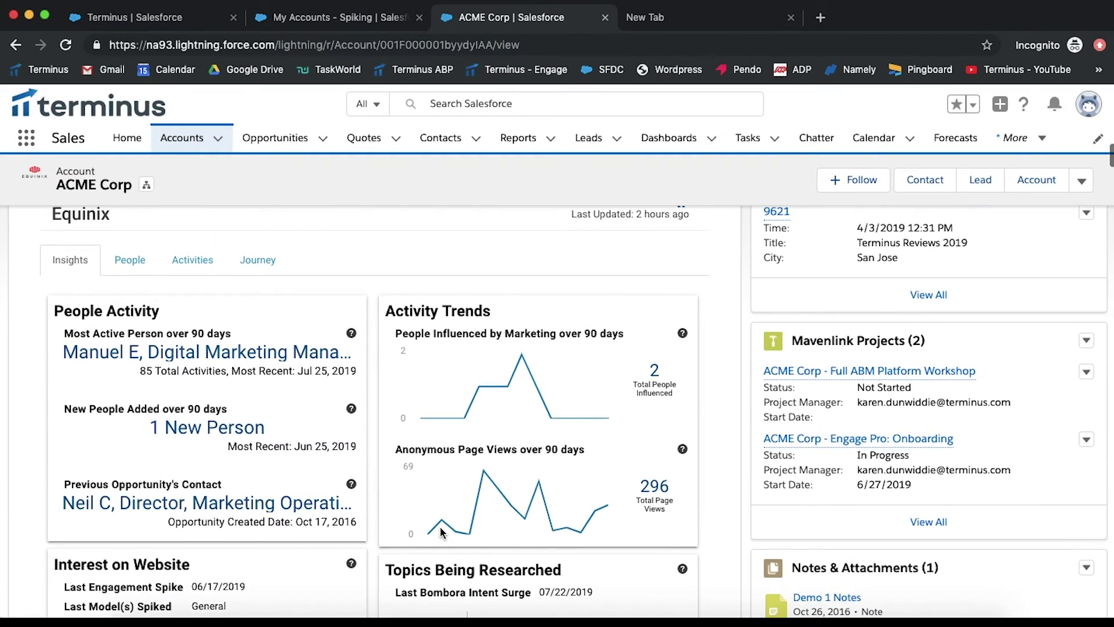
scroll(249, 462, down, 3)
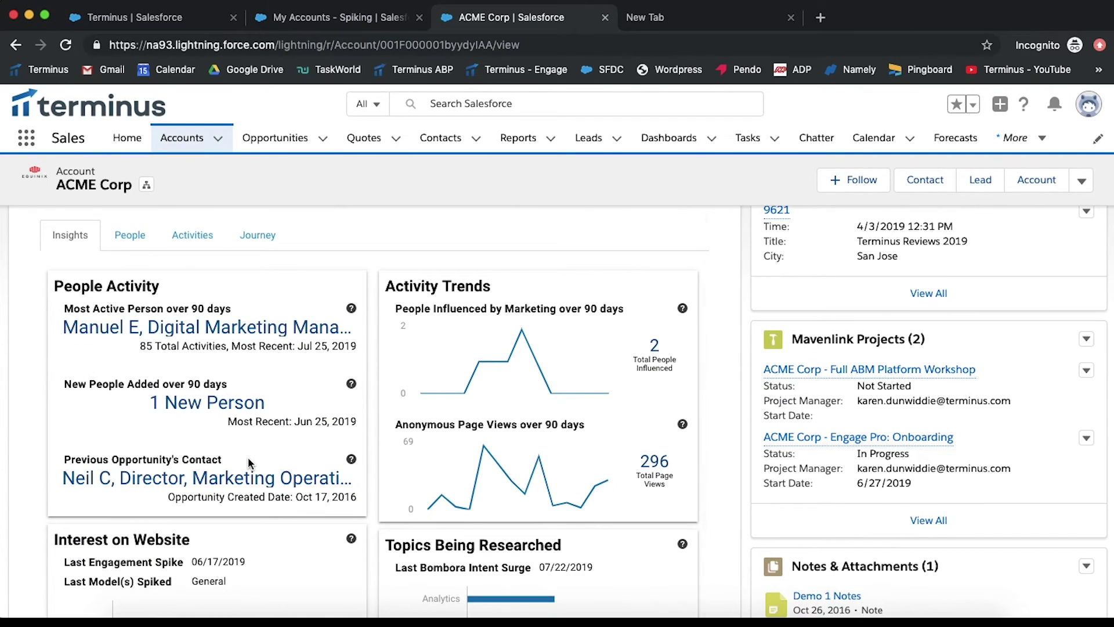
scroll(248, 459, down, 1)
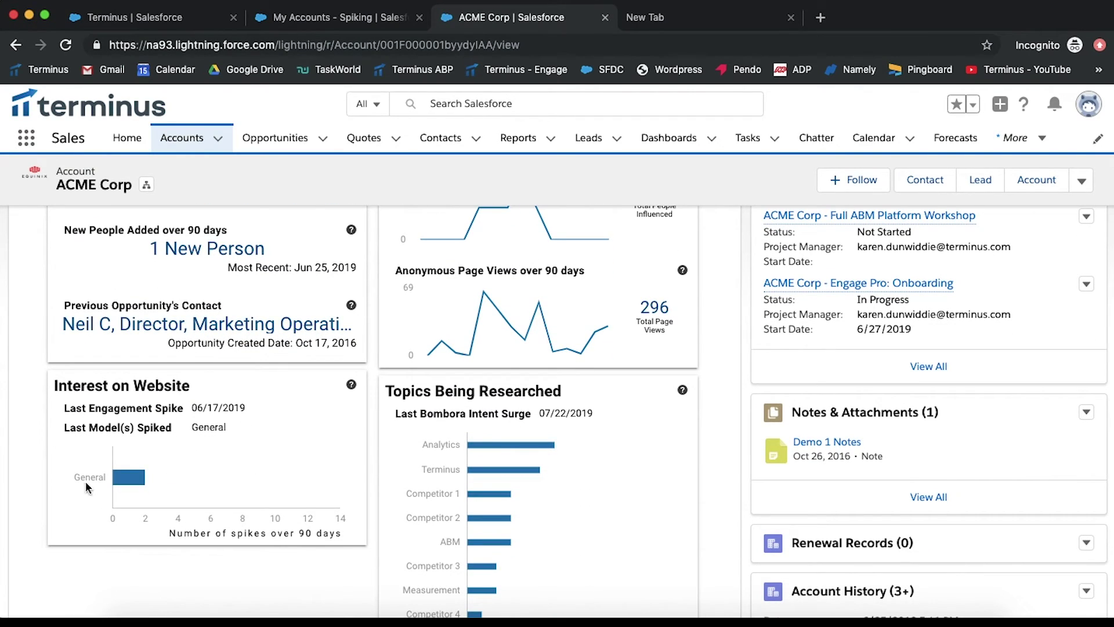
scroll(308, 600, down, 2)
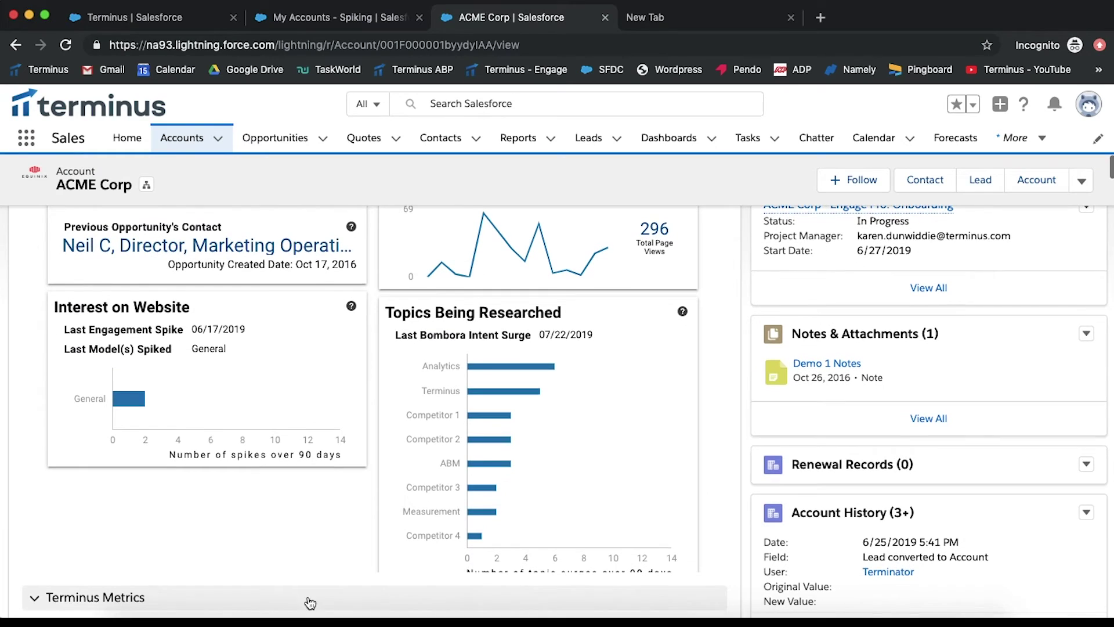